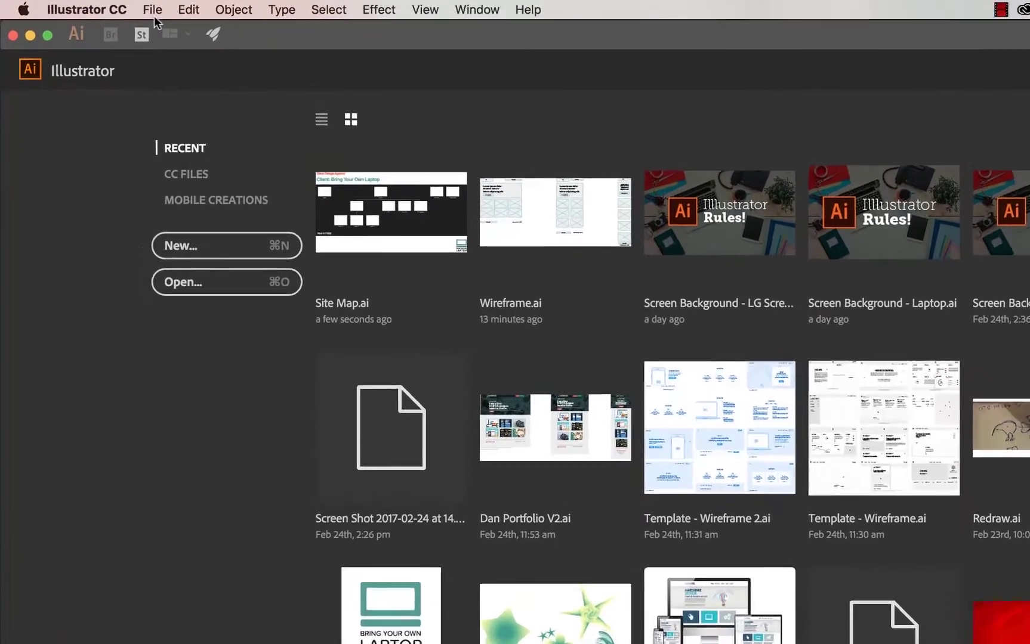
Create a new A4 landscape document (841.89 × 595.276 pt) with a blank artboard
left_click(108, 7)
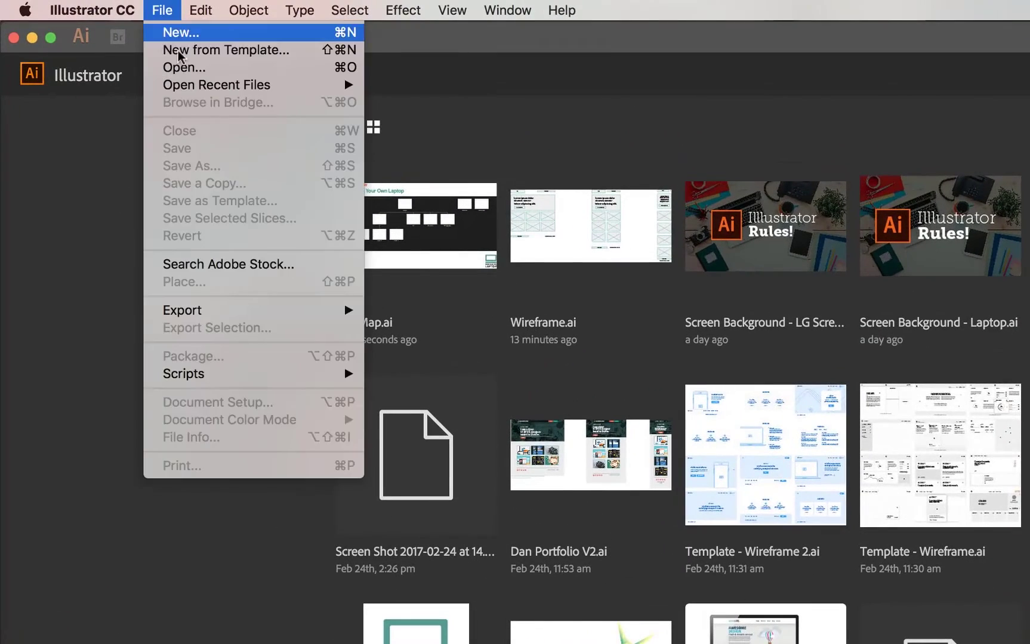
left_click(179, 34)
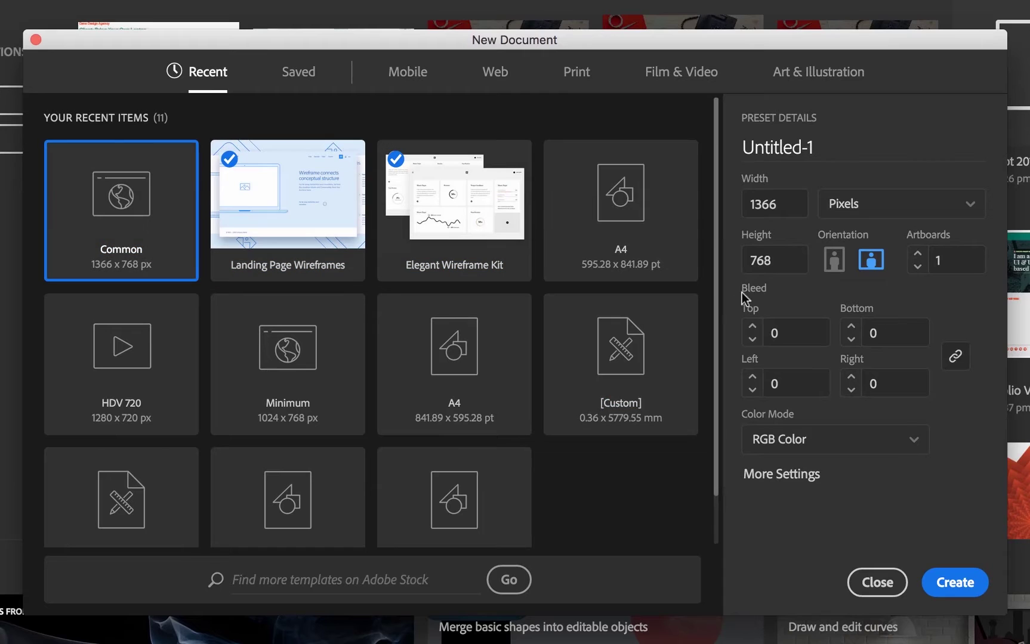
left_click(584, 207)
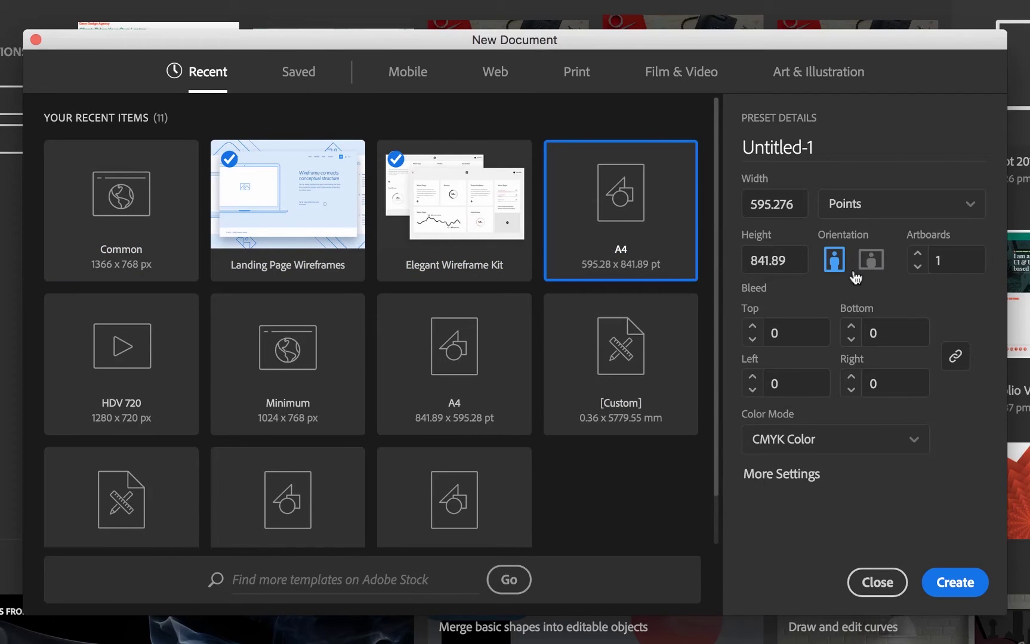
left_click(870, 261)
left_click(954, 581)
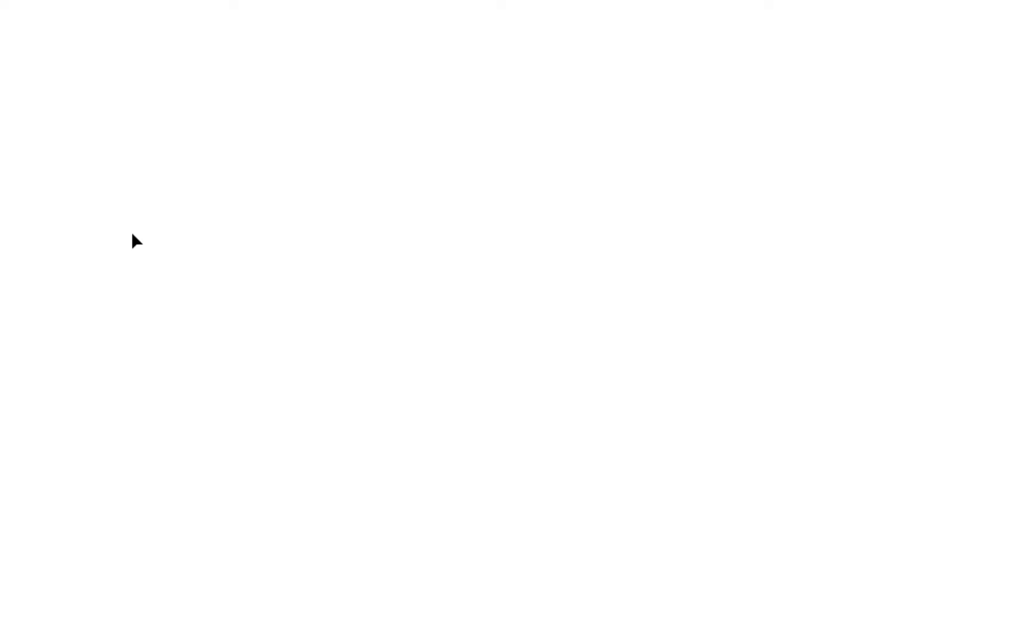
Set up the Rectangle tool with no fill and a black 1 px stroke
left_click(15, 307)
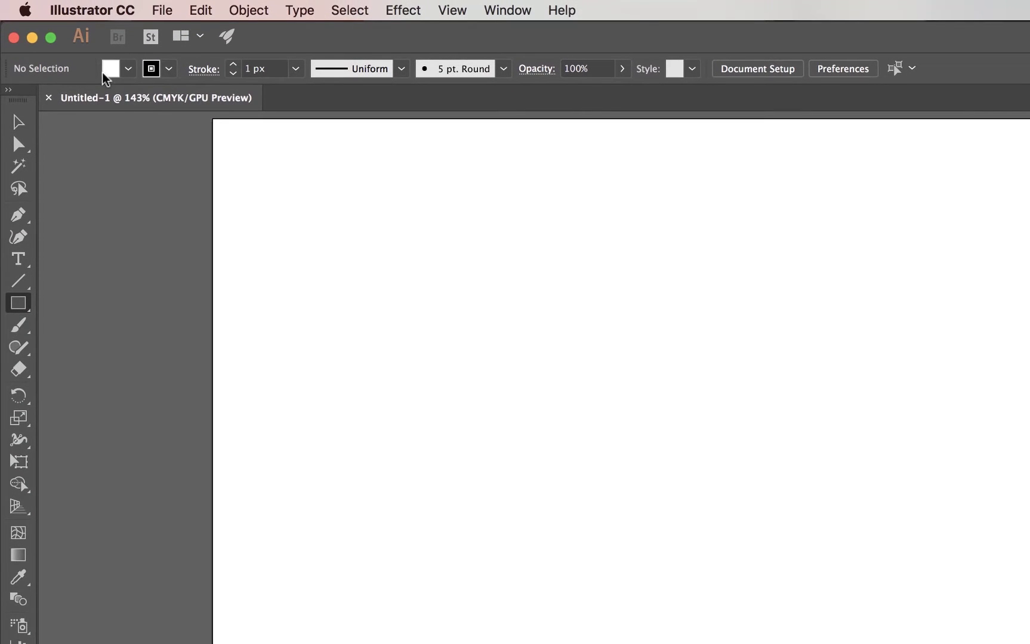
left_click(128, 70)
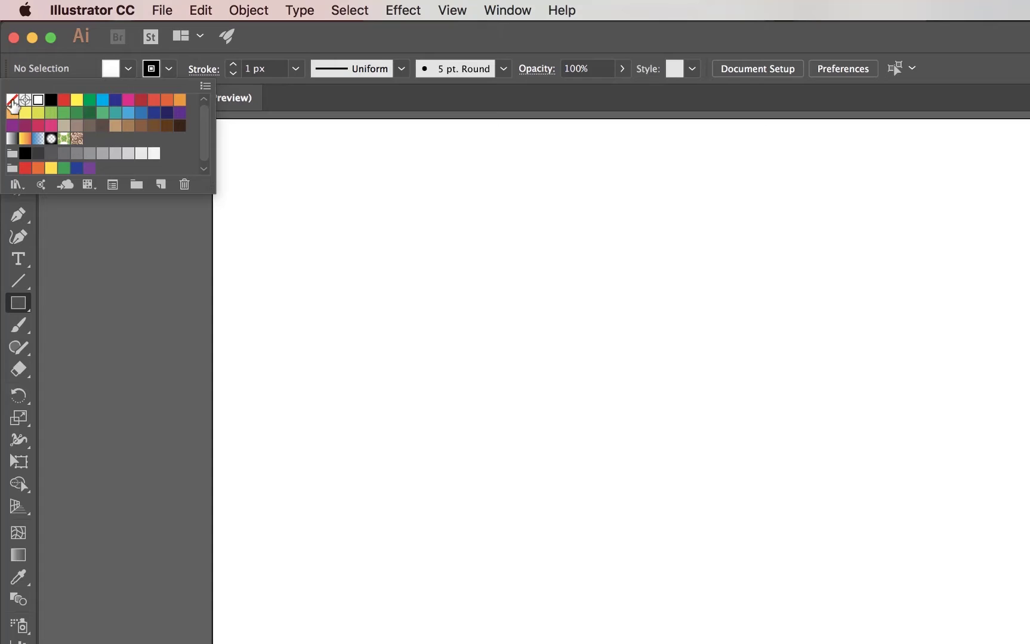
left_click(12, 102)
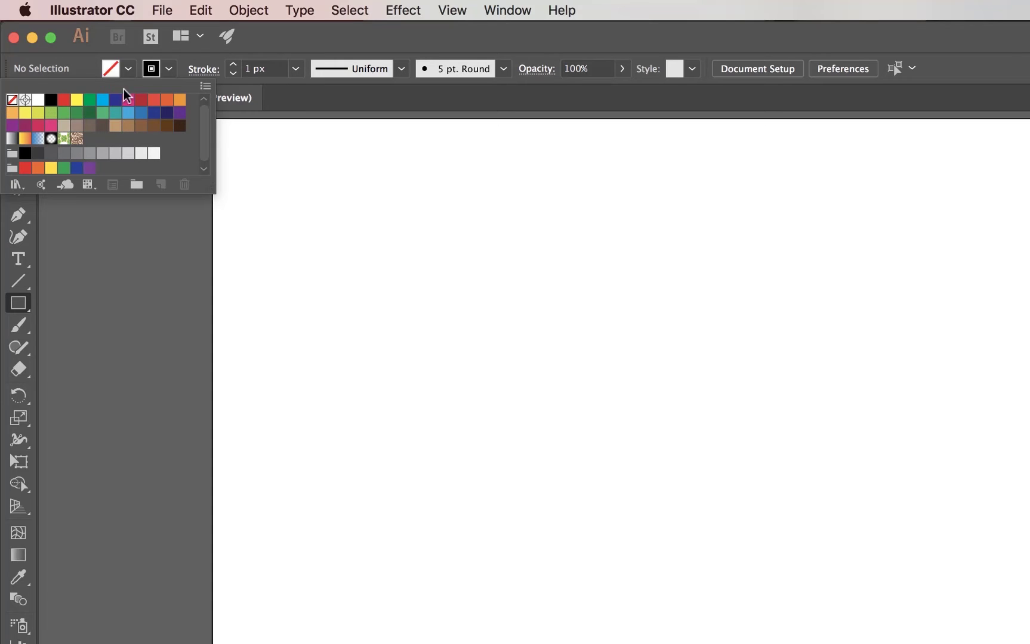
left_click(167, 71)
left_click(169, 69)
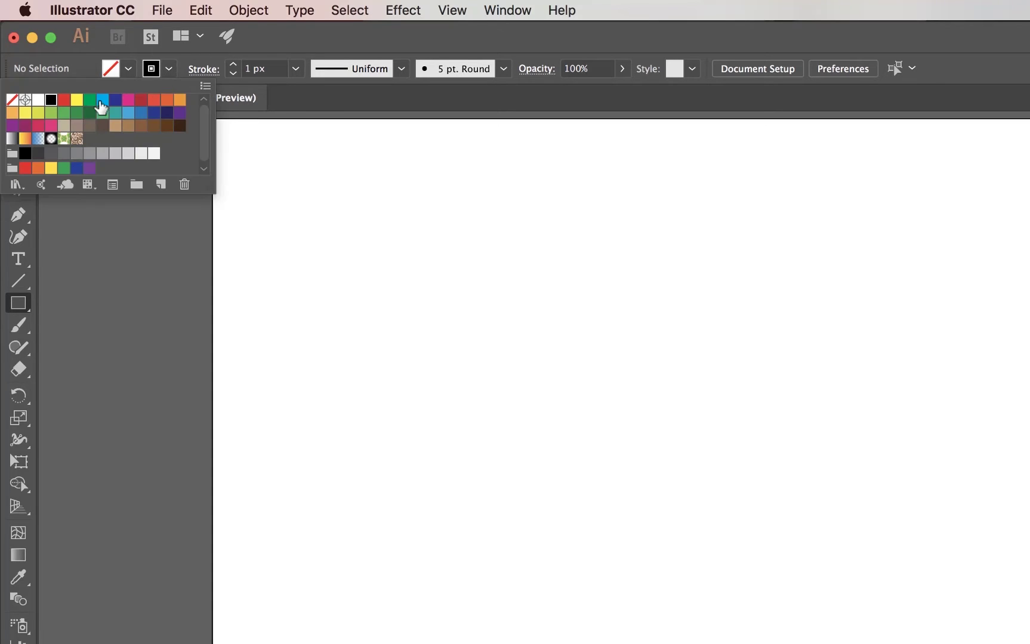
left_click(269, 58)
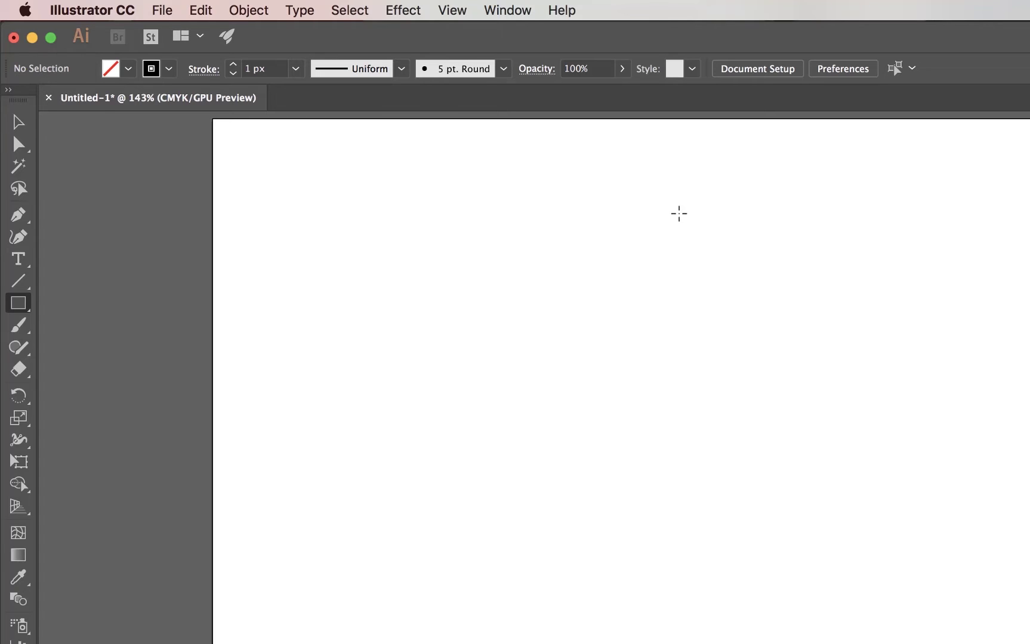
Draw a rectangle labelled 'Home' and centre the label horizontally inside it
left_click_drag(626, 178, 784, 281)
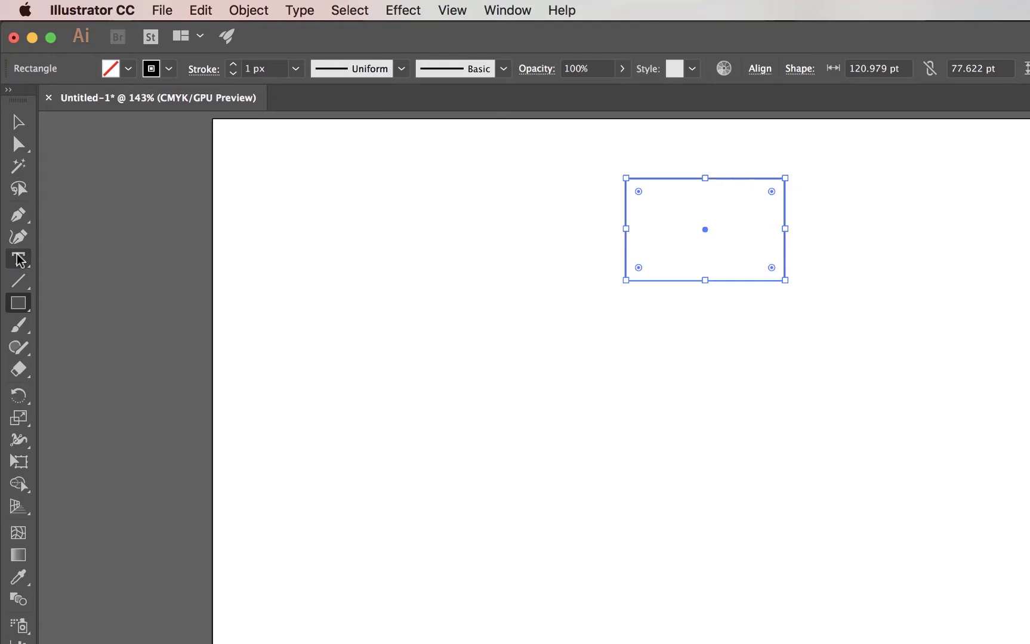
left_click(18, 259)
left_click(664, 235)
type("HO")
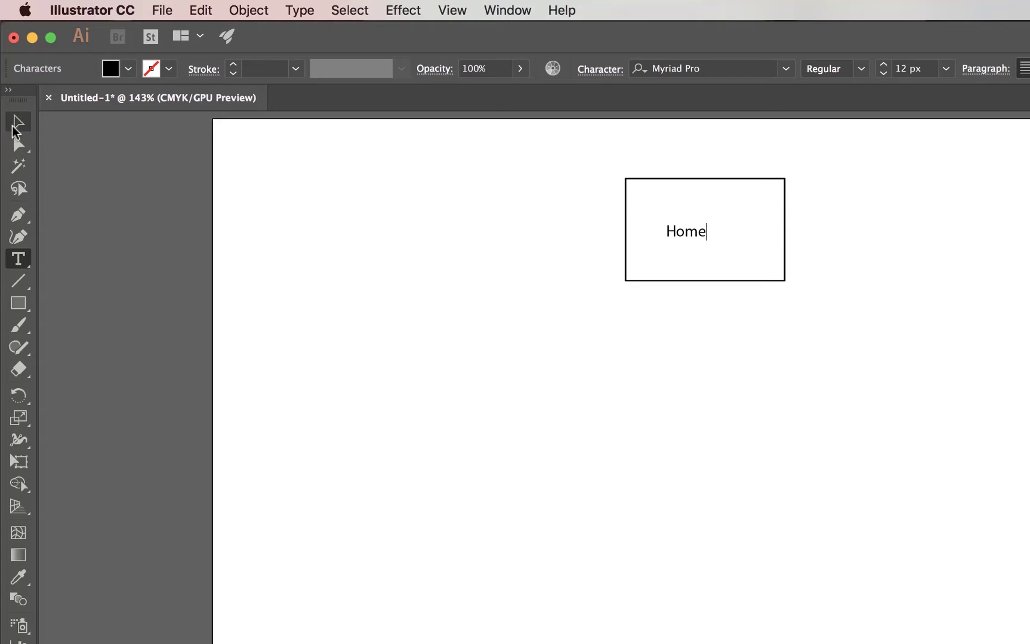
left_click(18, 122)
left_click_drag(842, 194, 613, 298)
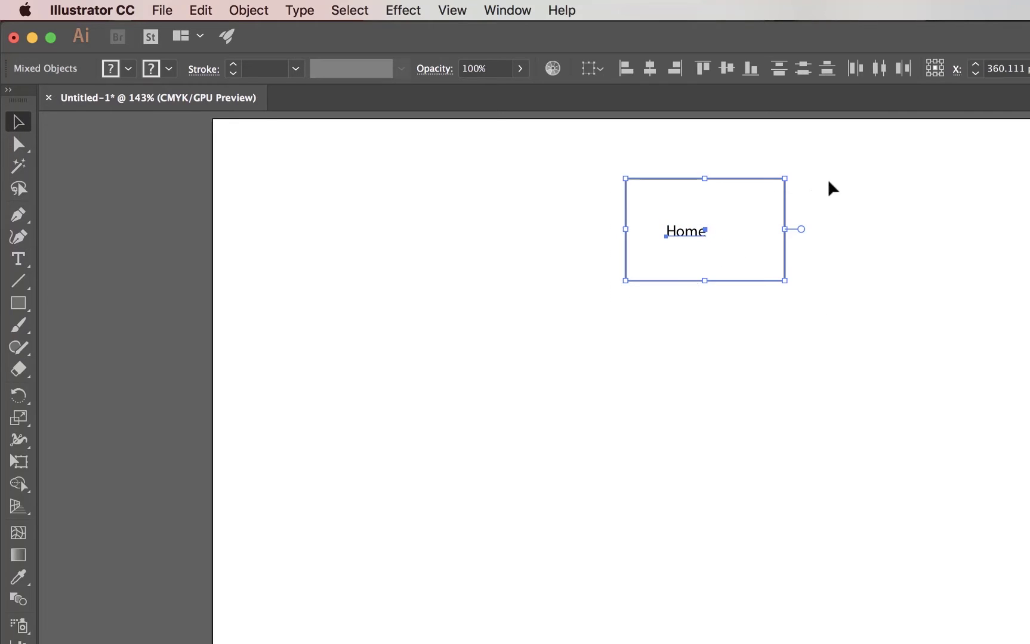
left_click(648, 70)
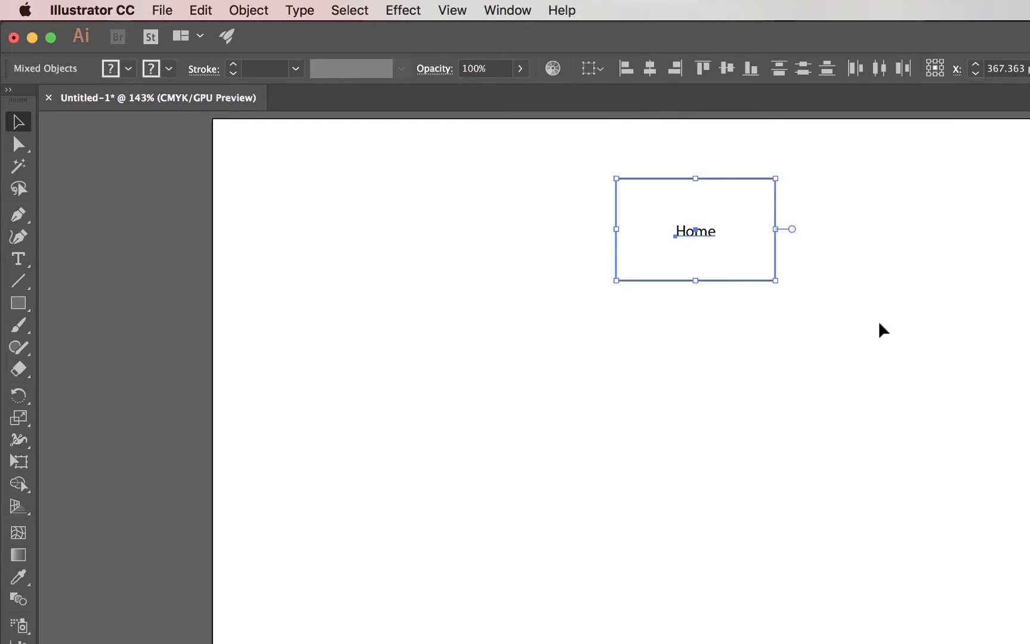
Move the Home box left and paste a copy beside it relabelled 'Product'
left_click(881, 340)
left_click_drag(527, 201, 800, 313)
left_click_drag(714, 235, 445, 245)
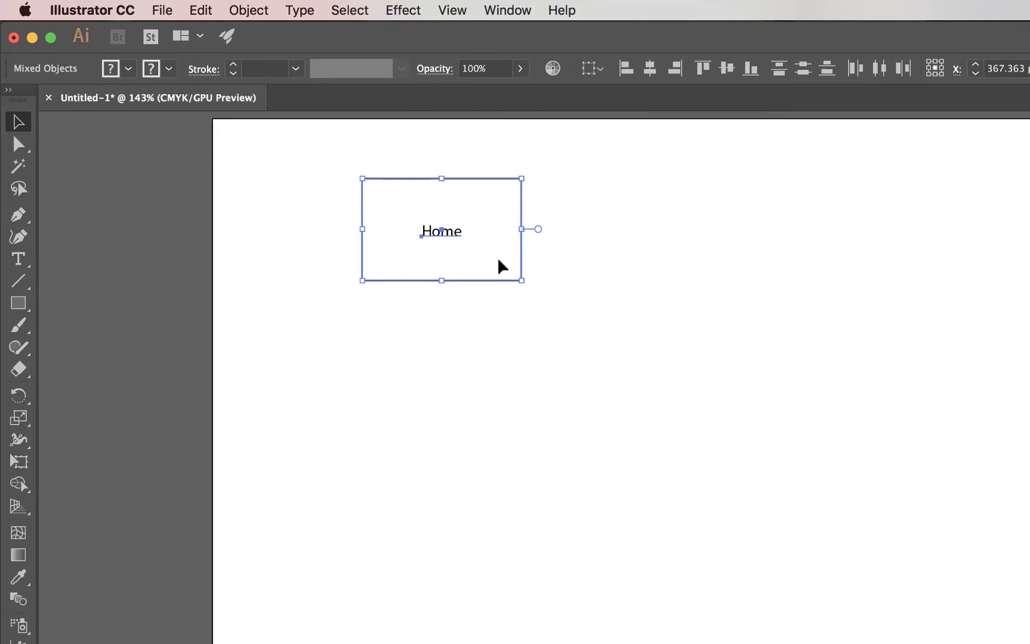
key("super+v")
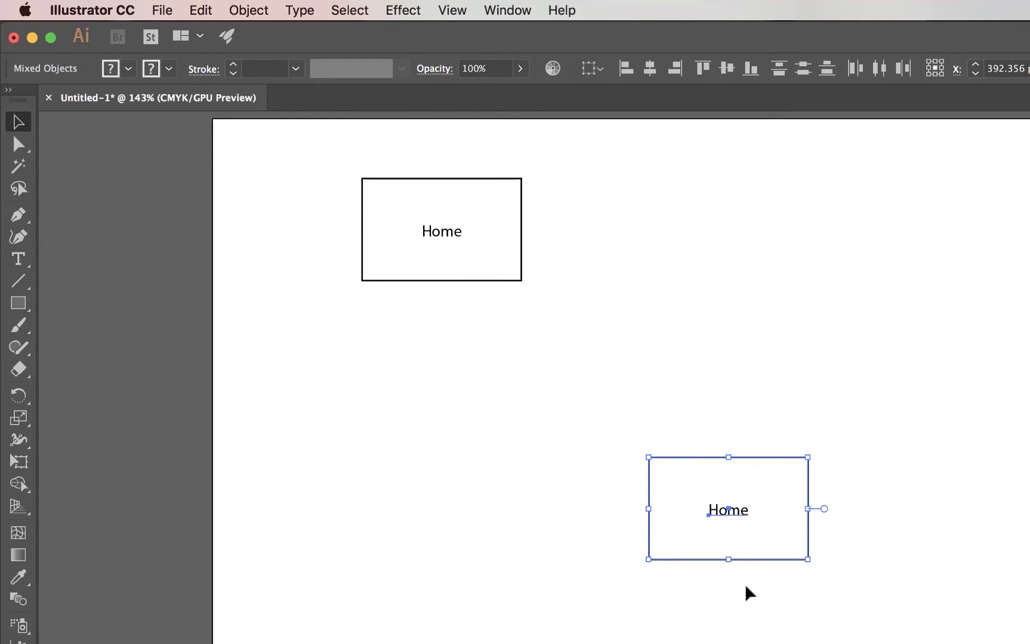
left_click_drag(743, 513, 680, 233)
left_click(635, 346)
double_click(663, 243)
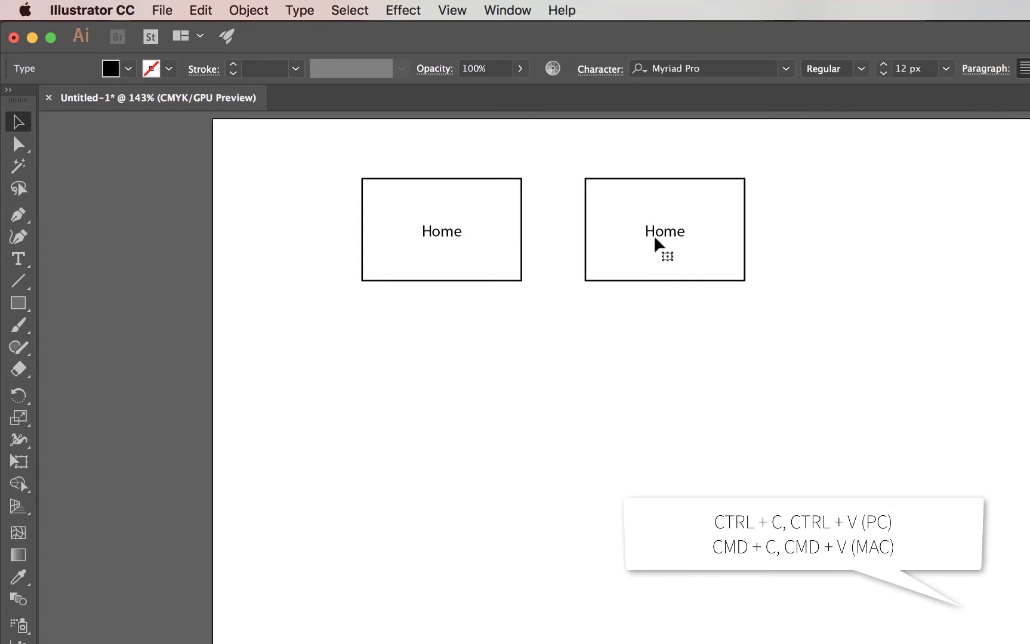
double_click(664, 231)
type("Product")
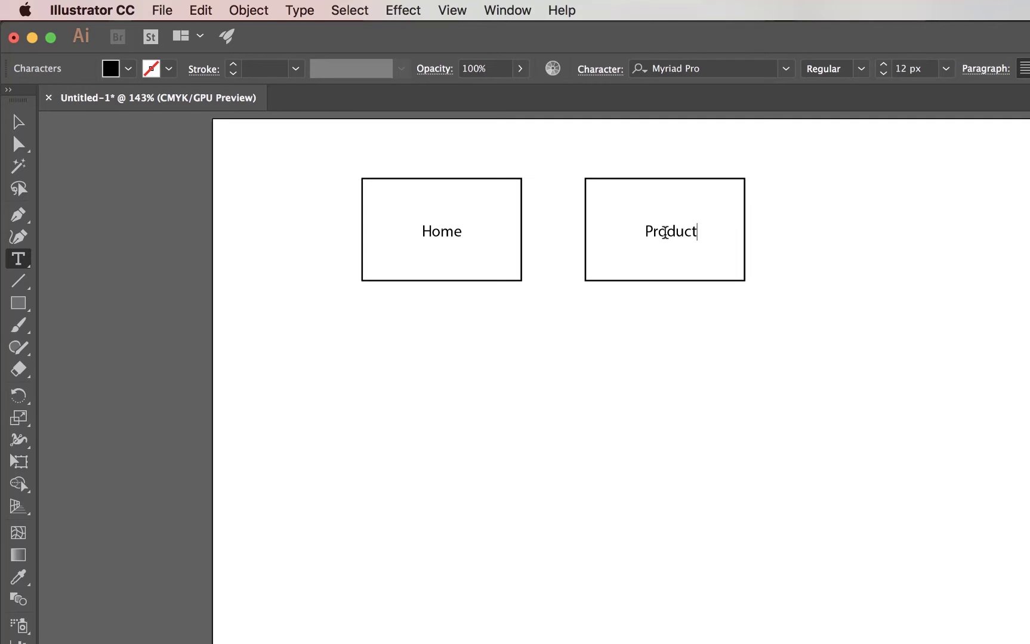
left_click(19, 122)
key("Left")
key("Left")
key("Left")
key("Left")
key("Left")
key("Left")
key("Left")
key("Left")
key("Left")
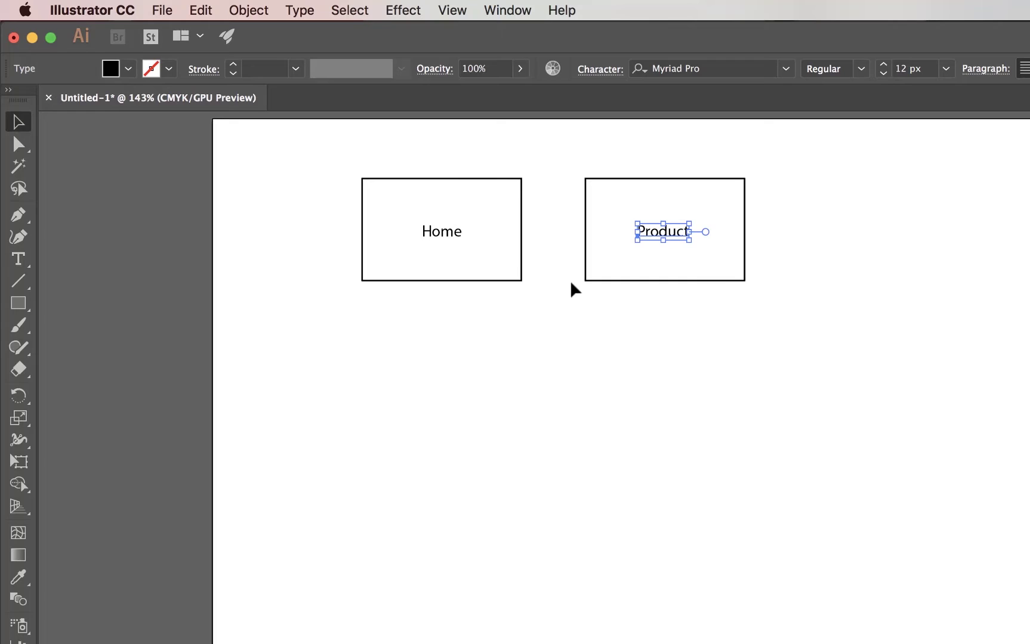
Duplicate the Product box to the right and relabel it 'About Us'
left_click(712, 237, "shift")
left_click_drag(681, 237, 899, 238)
left_click(856, 302)
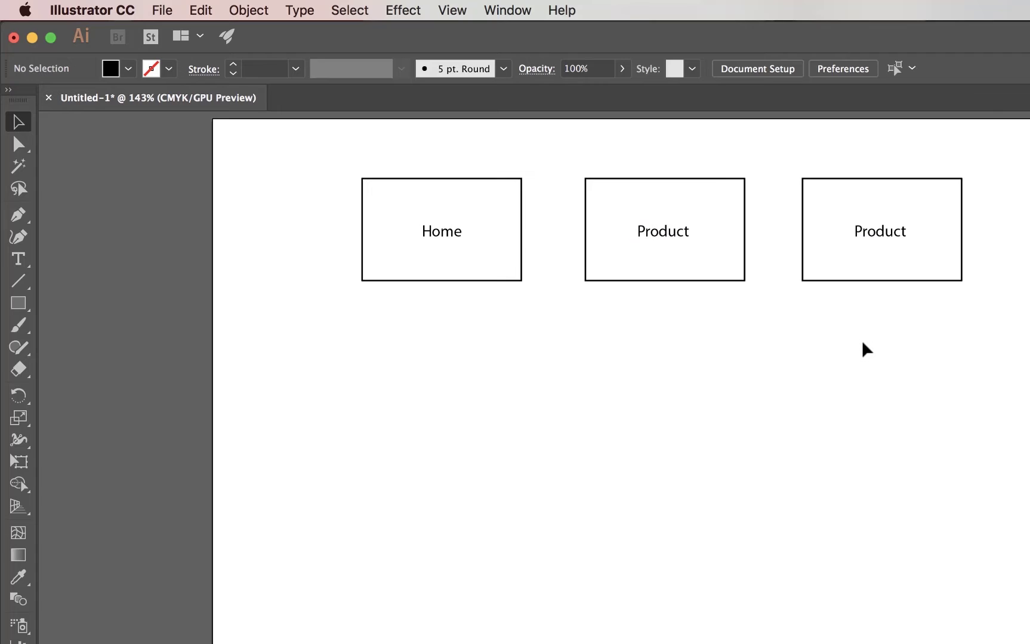
double_click(898, 230)
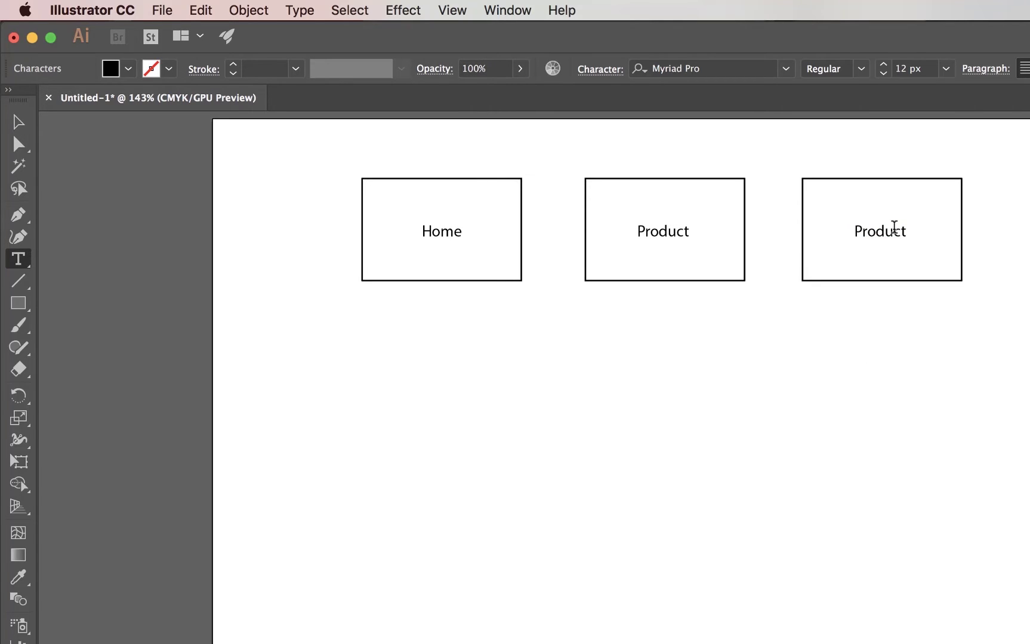
double_click(892, 229)
type("About Us")
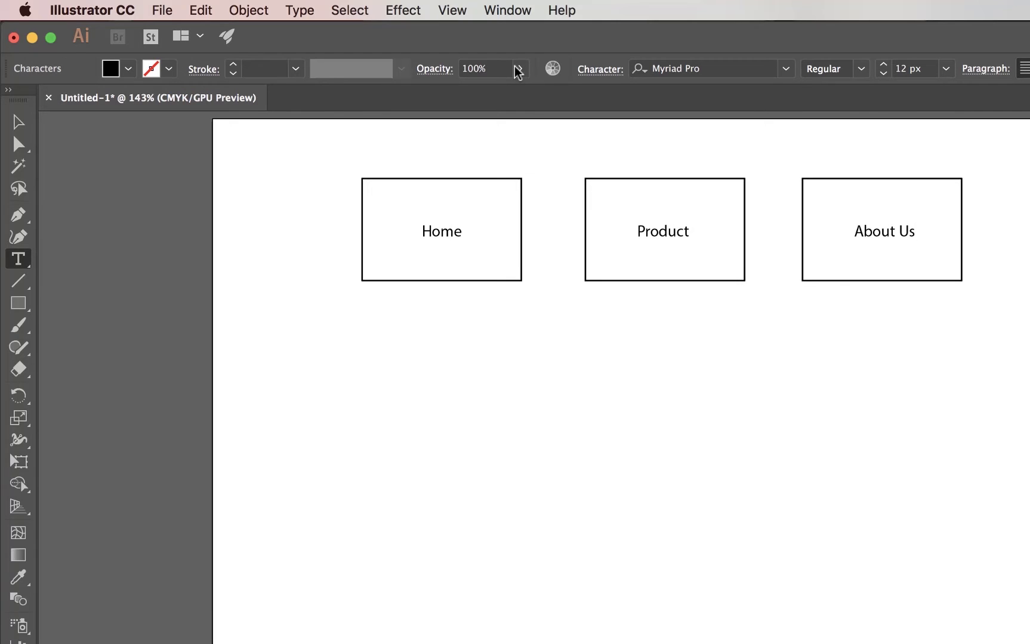
left_click(15, 125)
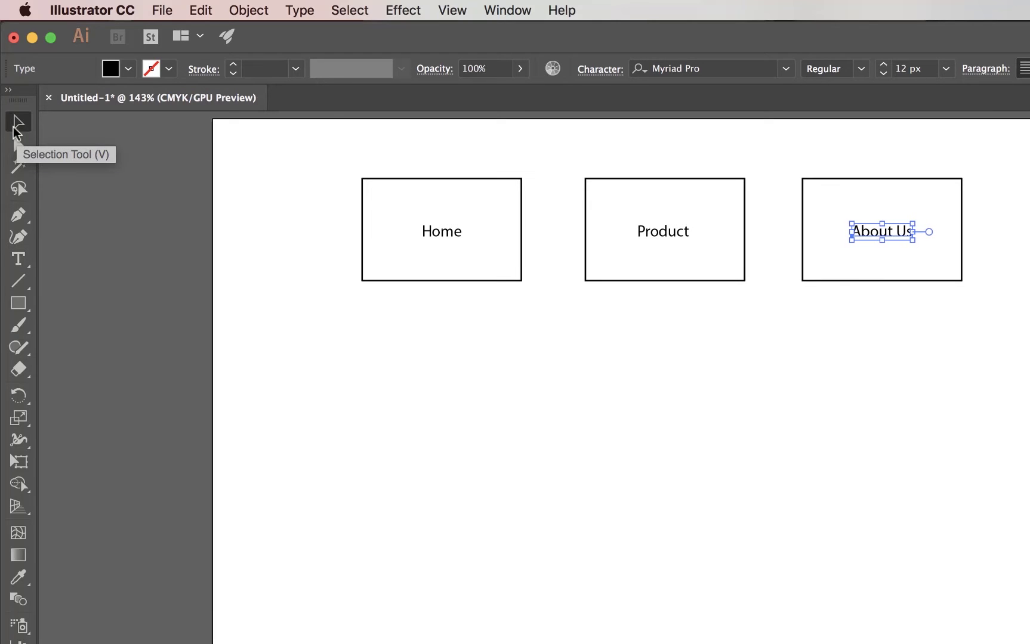
left_click(435, 408)
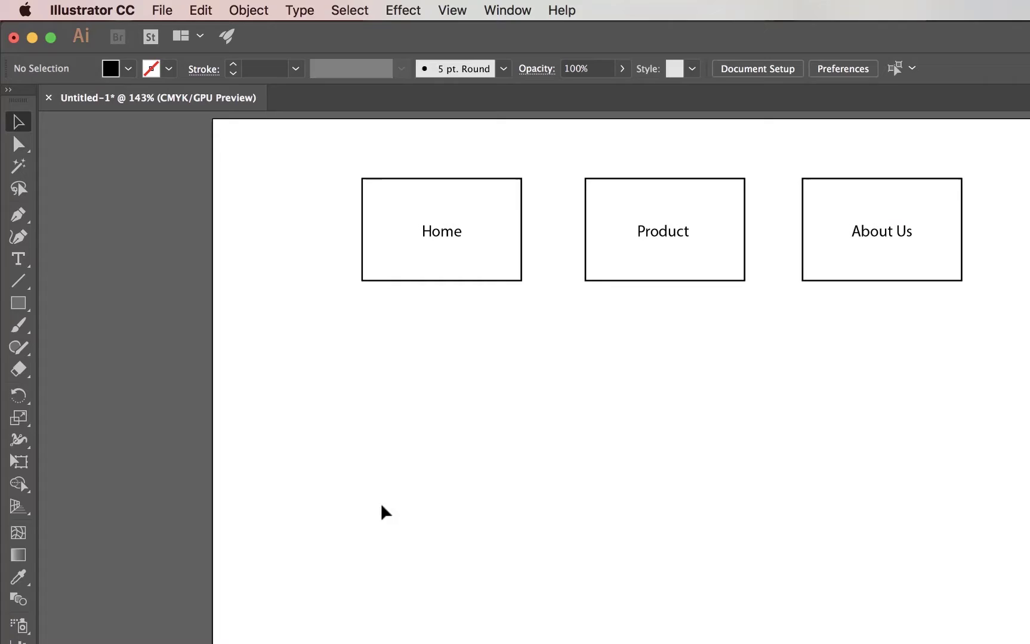
Draw straight connector lines from Home to Product and from Product to About Us
left_click(20, 282)
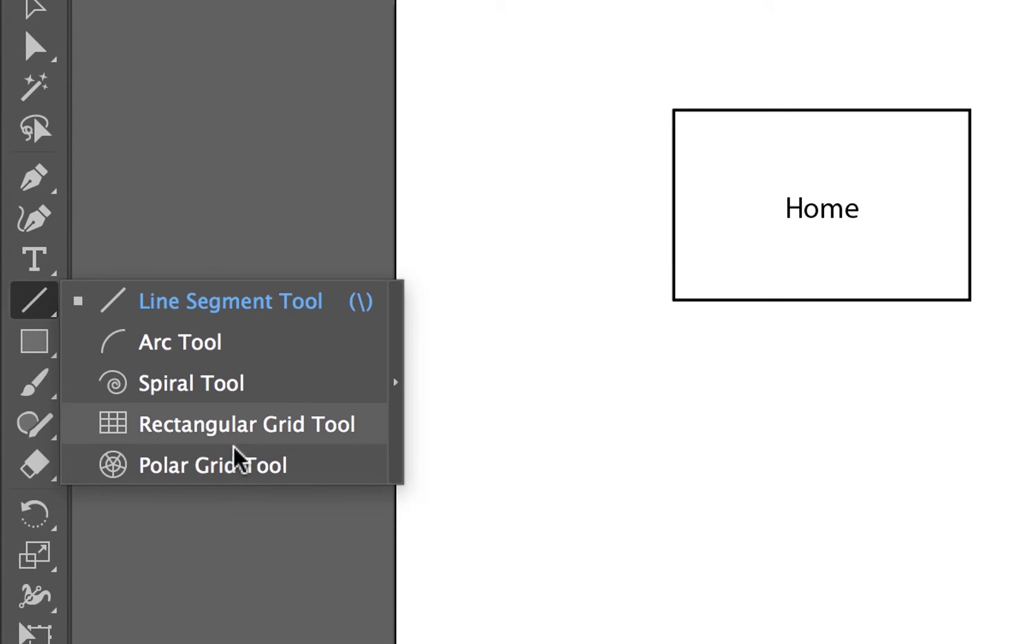
left_click(191, 305)
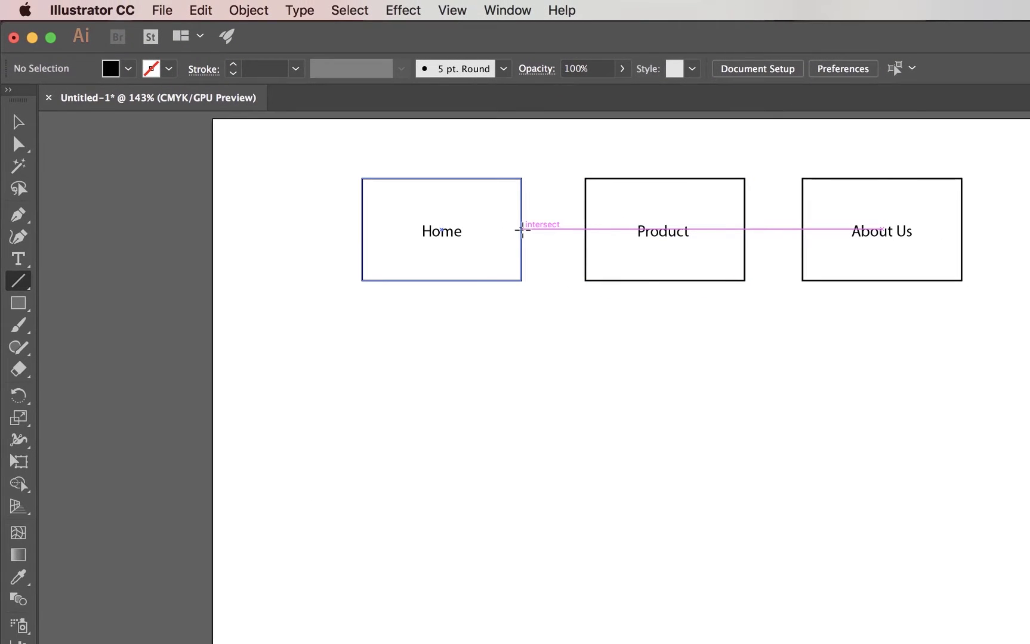
left_click_drag(522, 230, 585, 229)
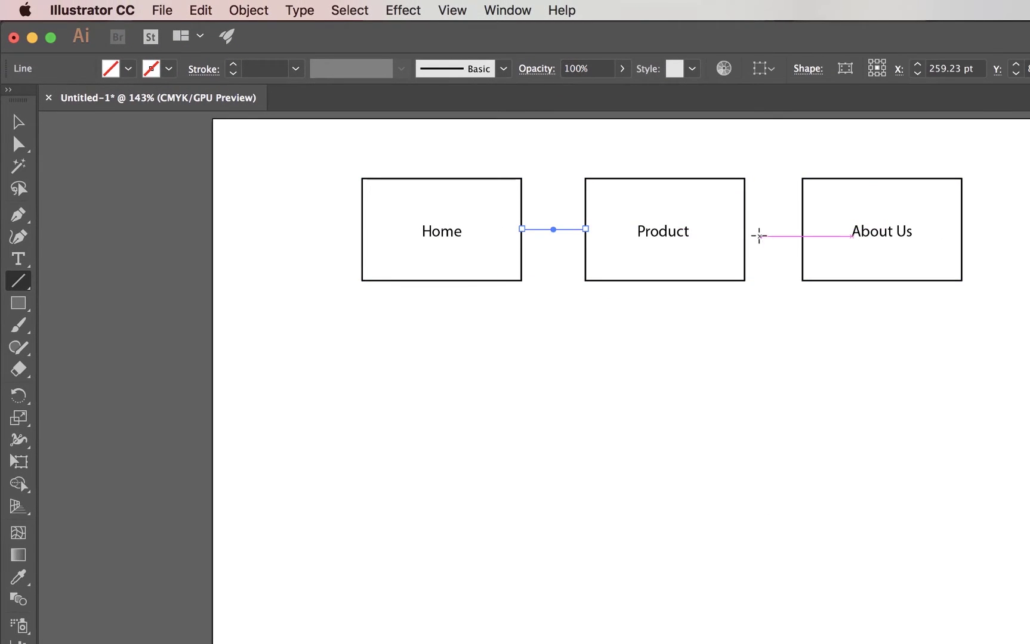
left_click_drag(745, 229, 803, 229)
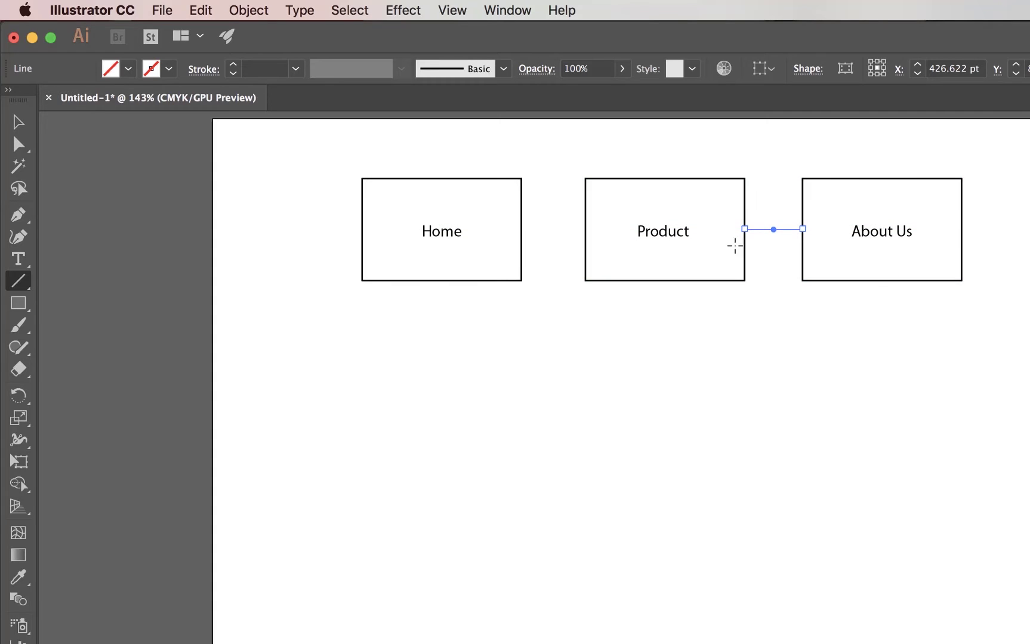
left_click(457, 10)
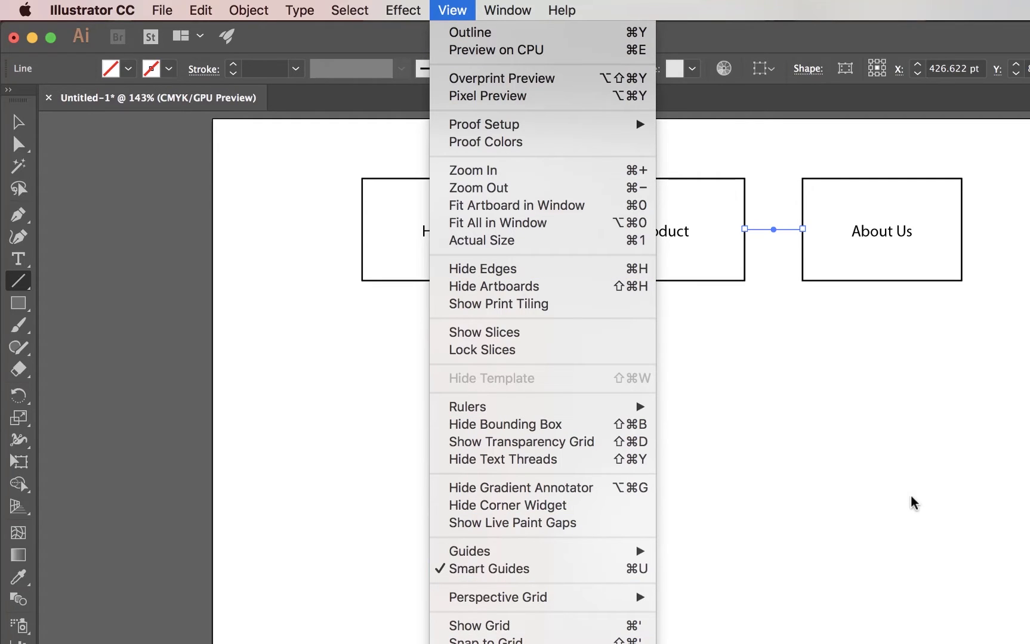
left_click(816, 453)
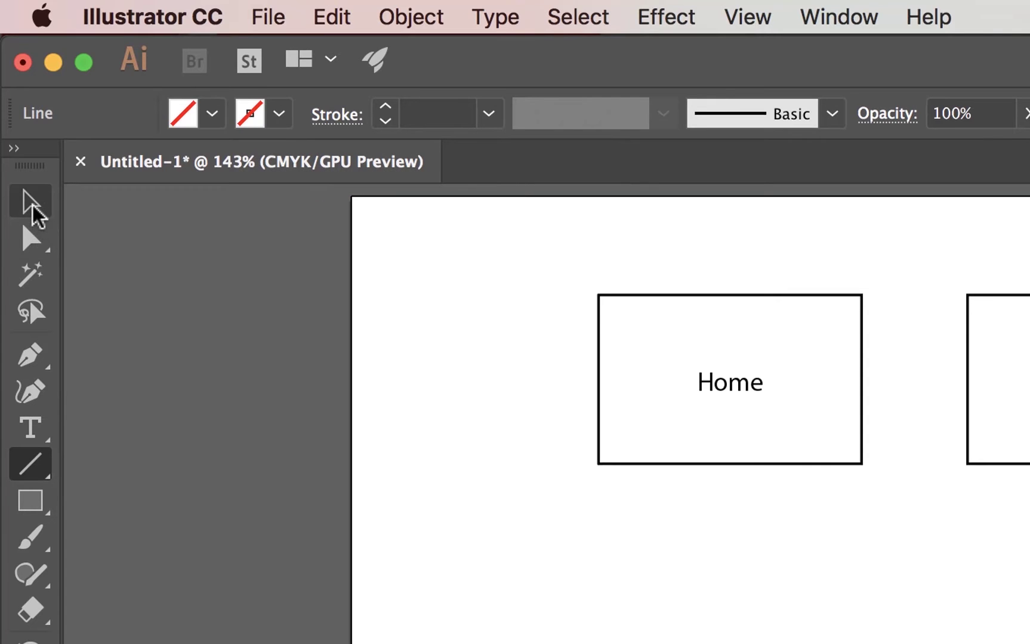
Give both connector lines a black stroke
left_click(32, 207)
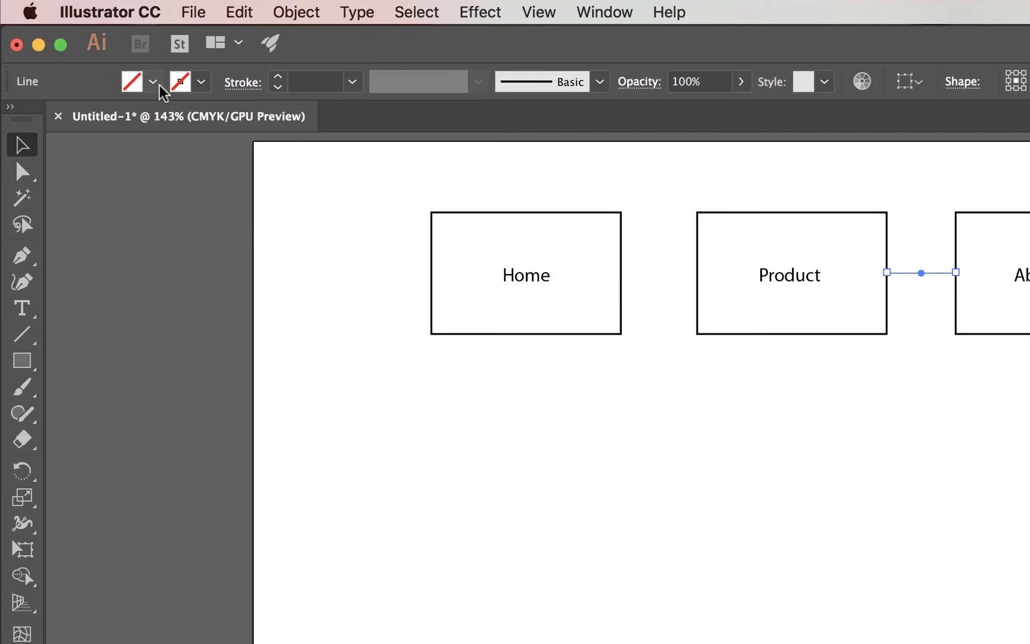
left_click(211, 86)
left_click(60, 118)
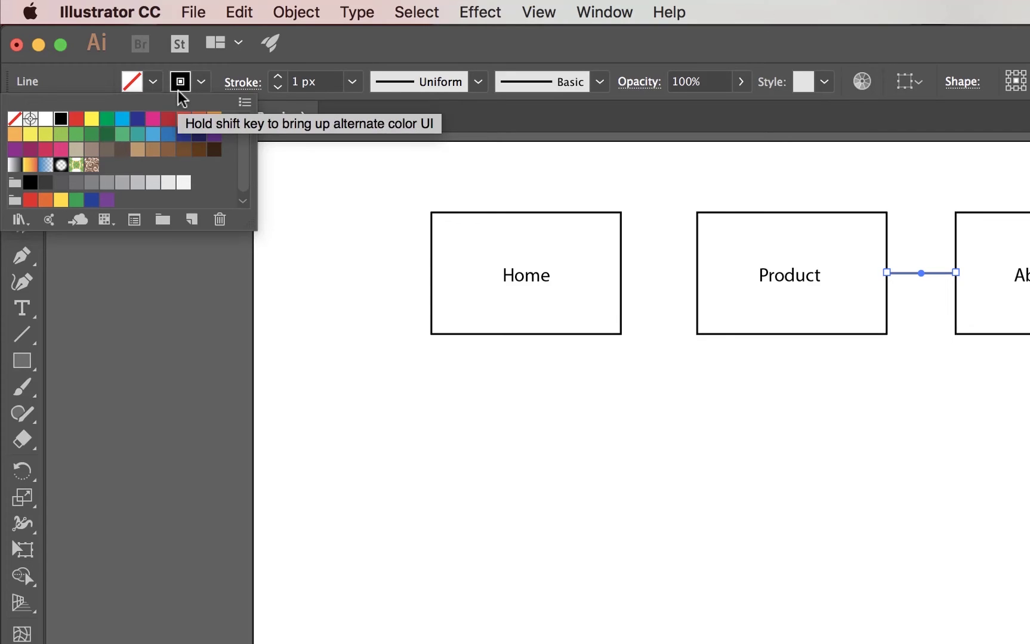
left_click(148, 93)
left_click(153, 82)
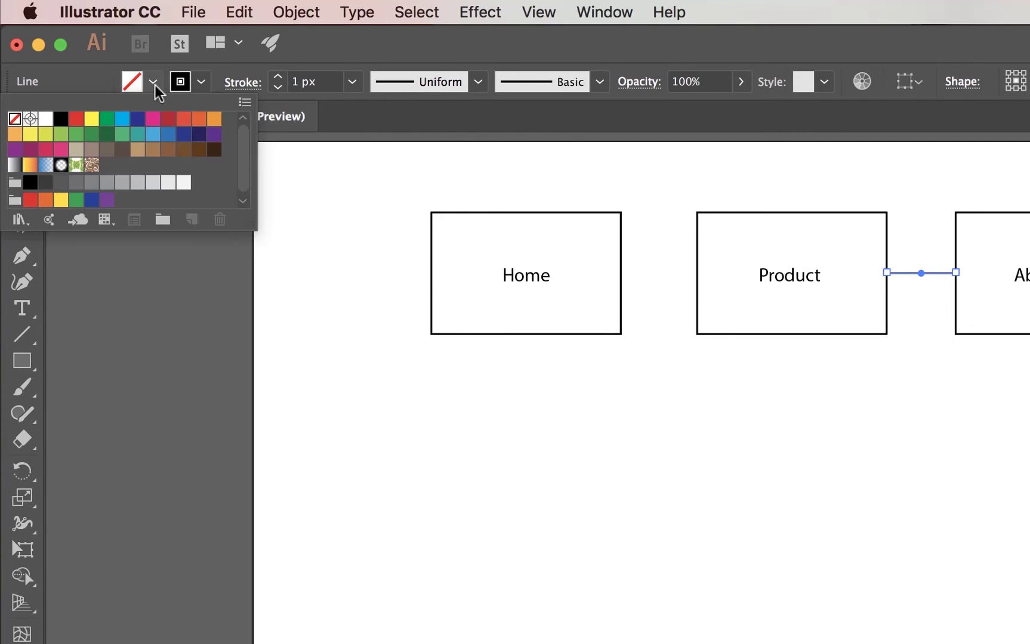
left_click(152, 80)
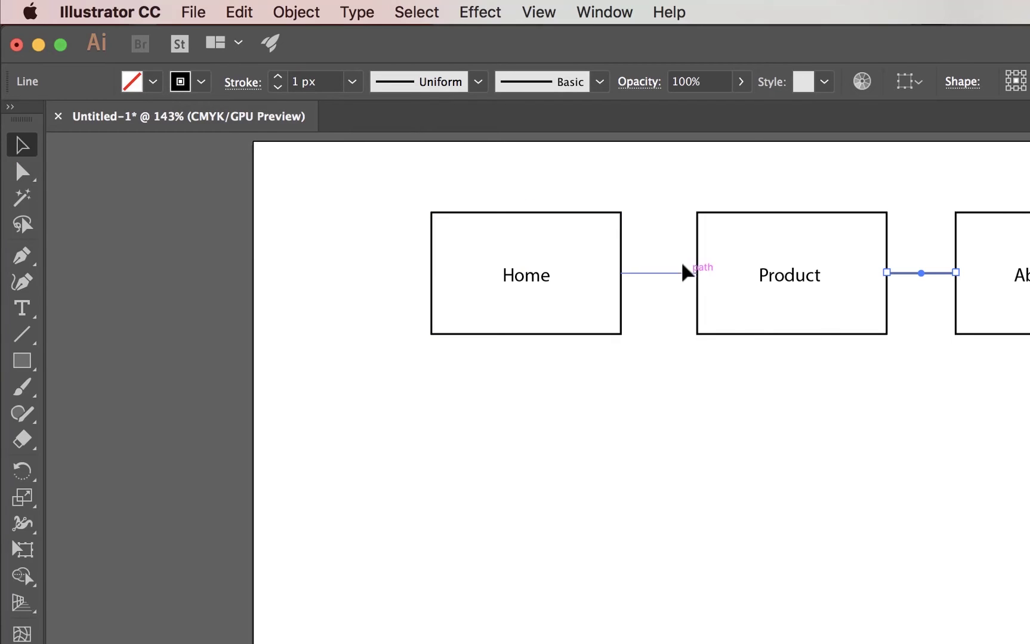
left_click(650, 274)
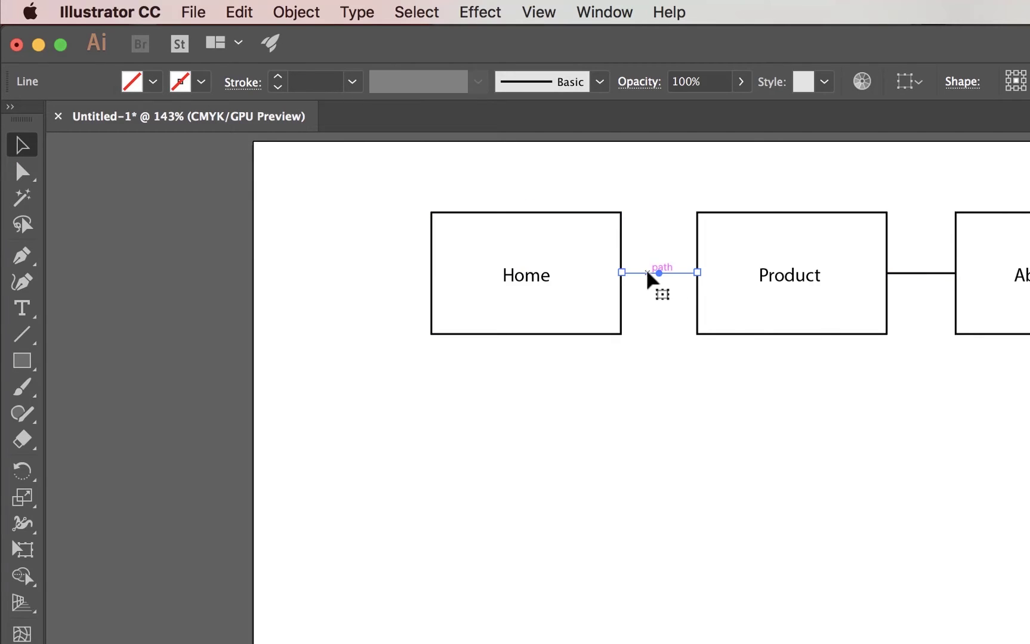
left_click(201, 82)
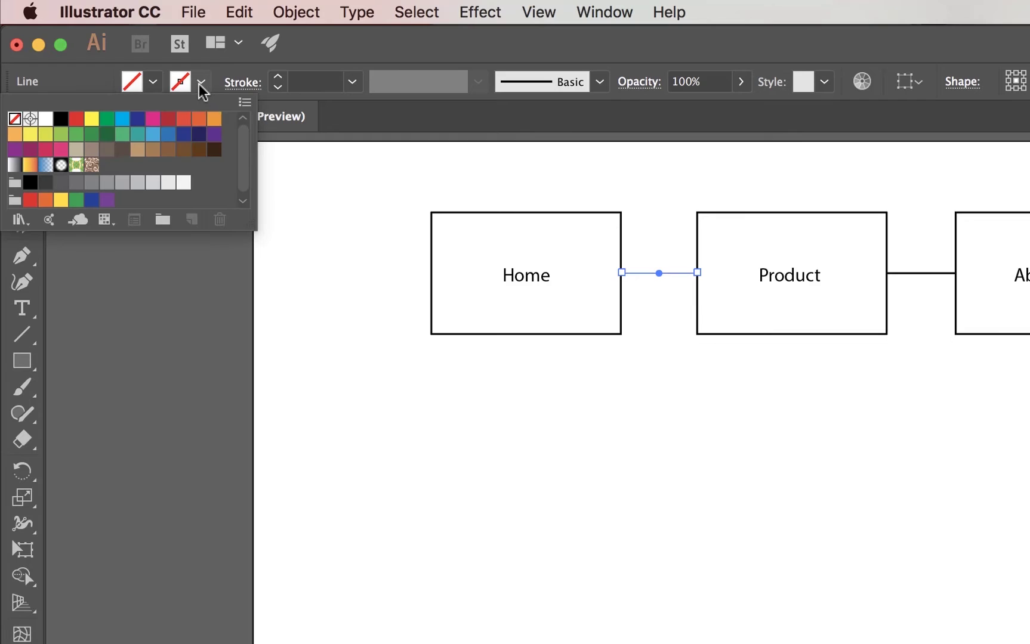
left_click(60, 118)
left_click(496, 398)
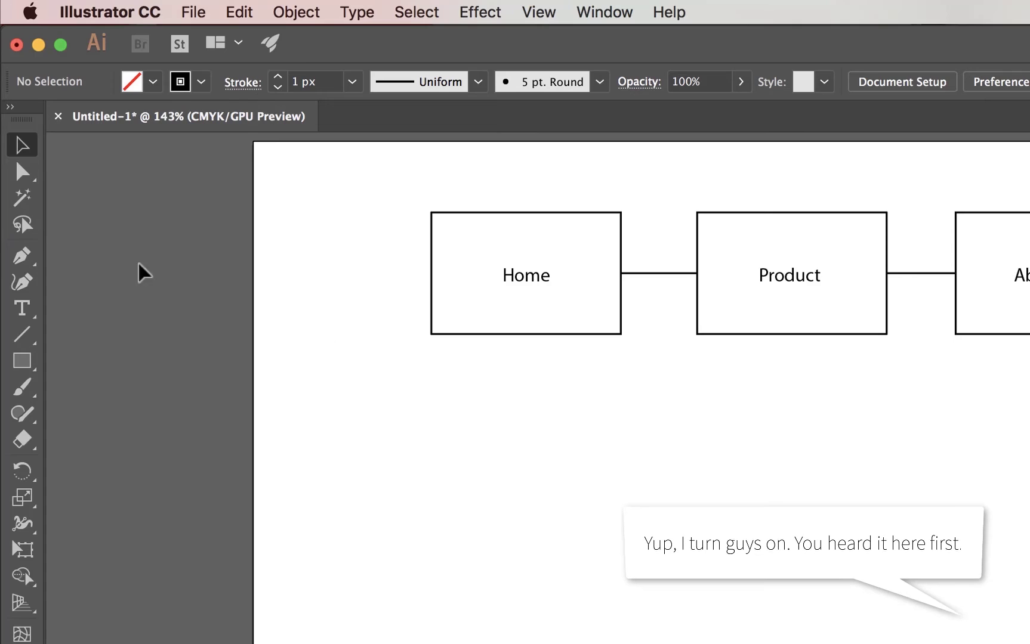
Draw a vertical line down from Product and place a Product box copy below it
left_click(23, 336)
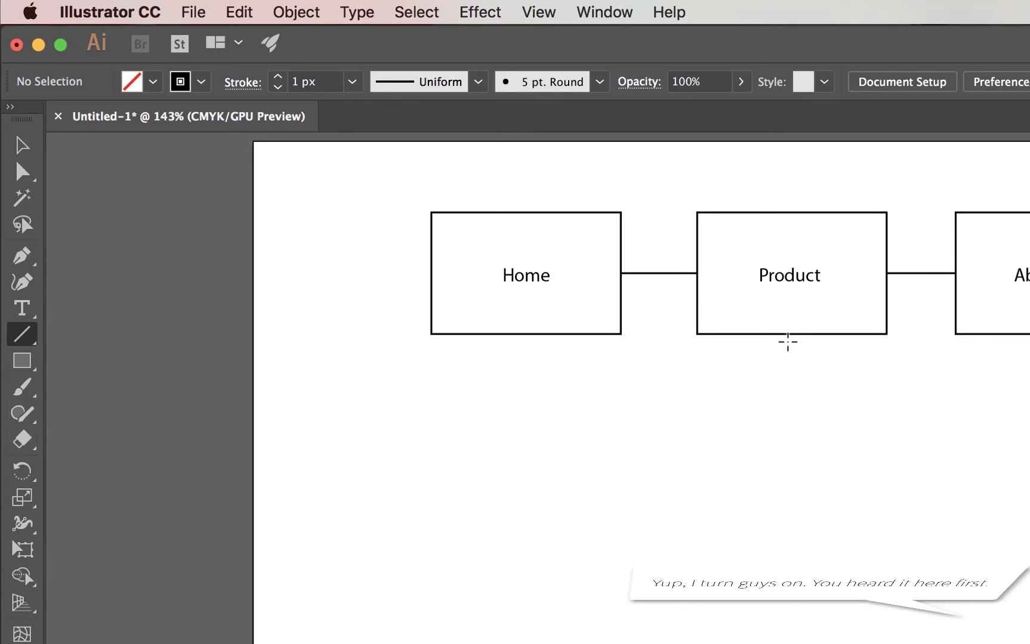
mouse_move(791, 334)
left_mouse_down()
mouse_move(800, 374)
mouse_move(792, 381)
left_mouse_up()
key("v")
left_click_drag(733, 190, 799, 454)
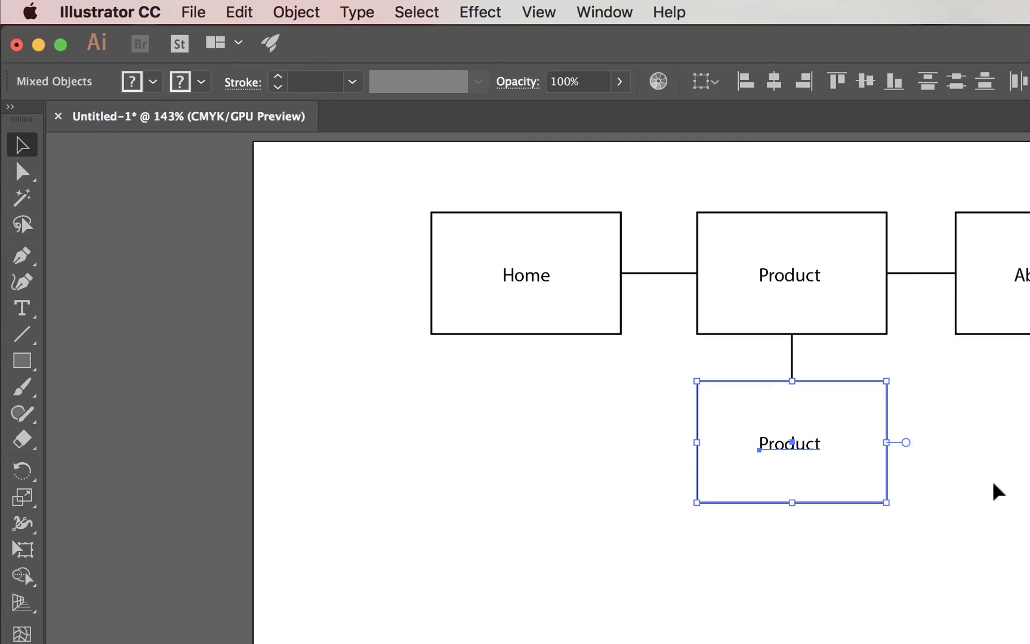
Move the Product box and its child box right of About Us, then switch to Muse
left_click(993, 490)
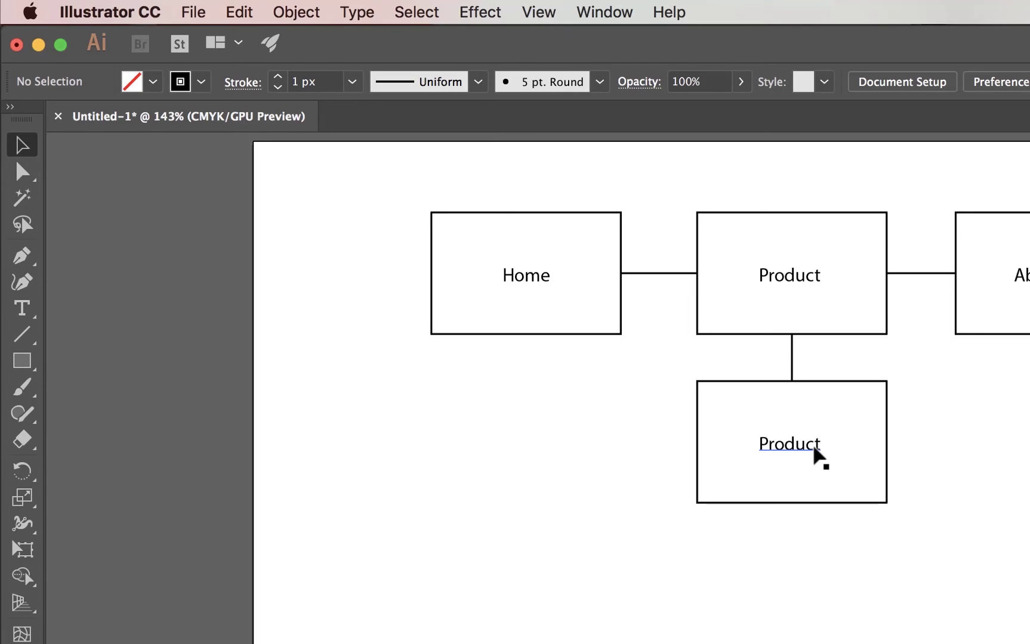
left_click_drag(772, 195, 1029, 264)
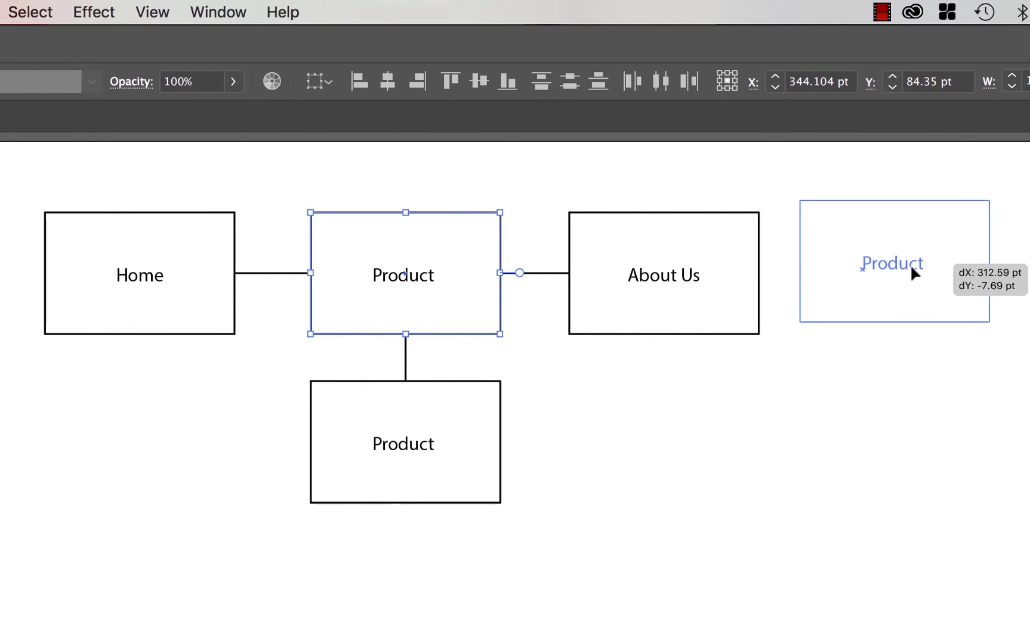
left_click_drag(912, 266, 925, 277)
left_click_drag(360, 319, 387, 405)
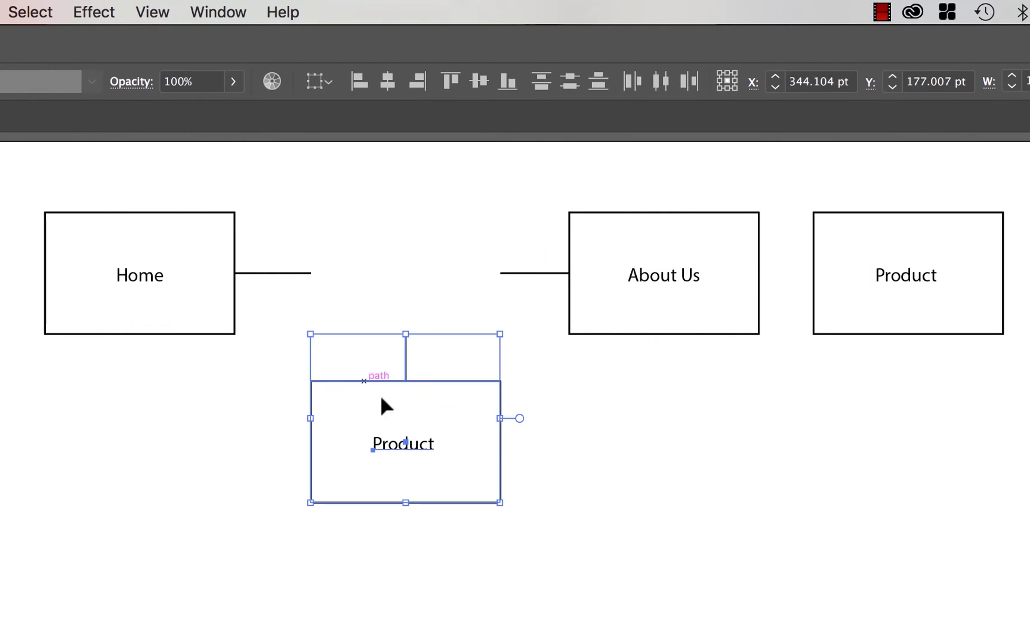
left_click_drag(409, 448, 847, 473)
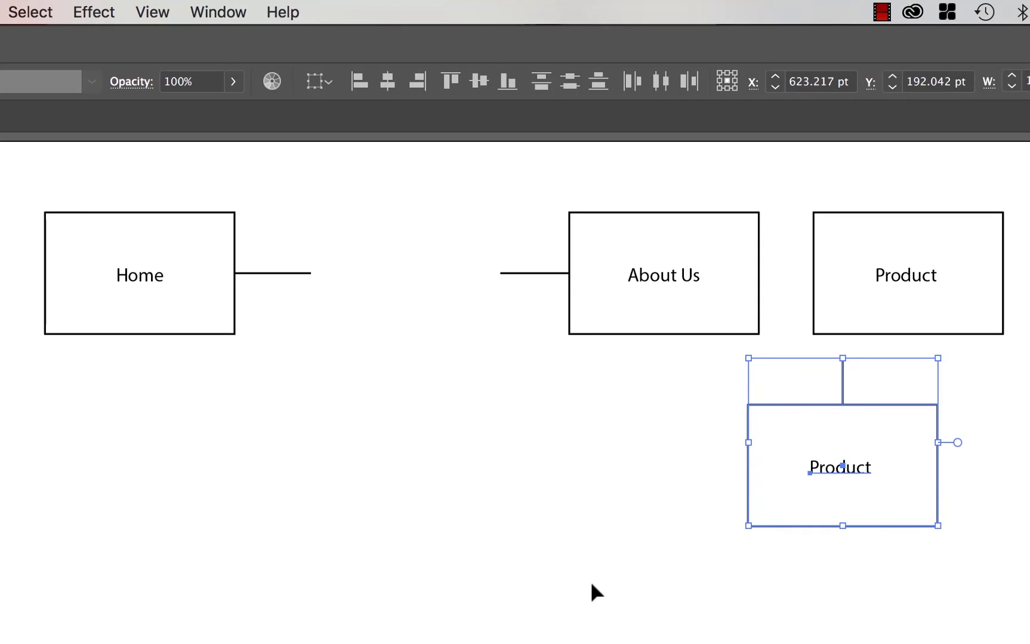
left_click(319, 628)
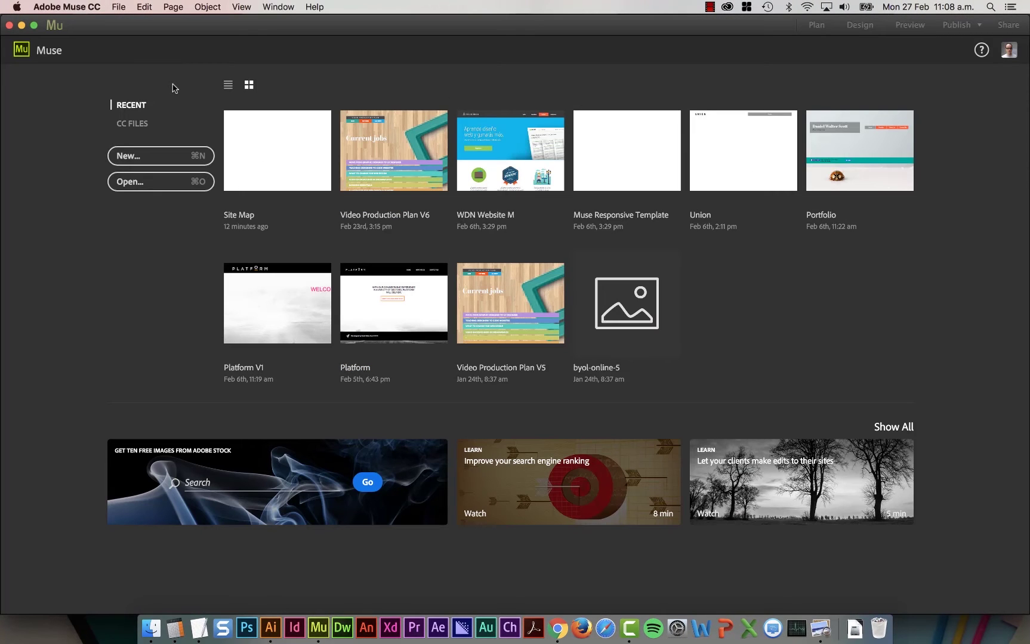
Create a new fluid-width Muse site with 1 column and 960 max page width
left_click(149, 155)
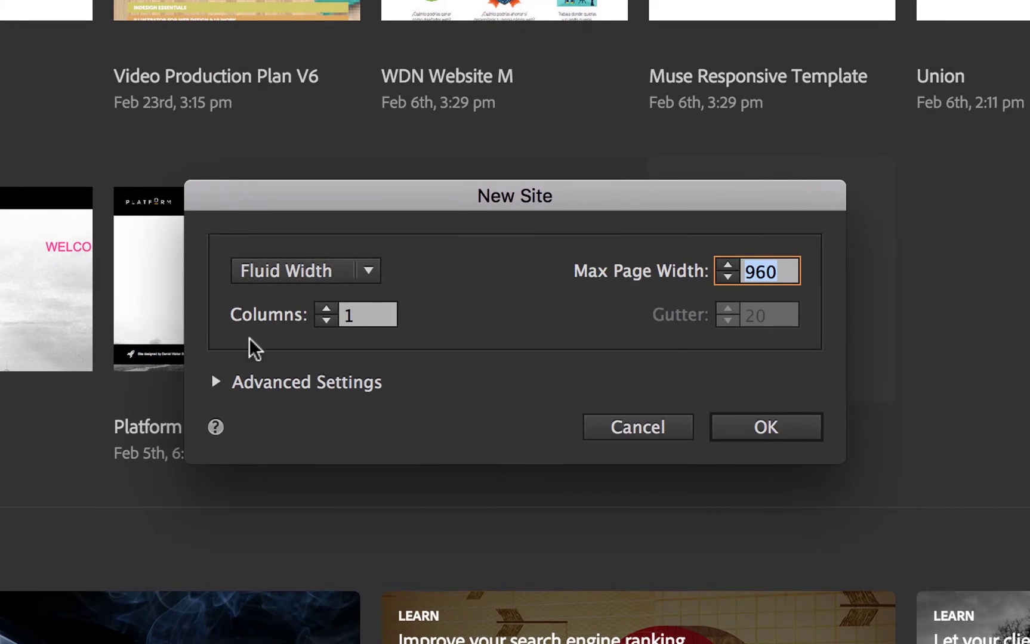
left_click(783, 426)
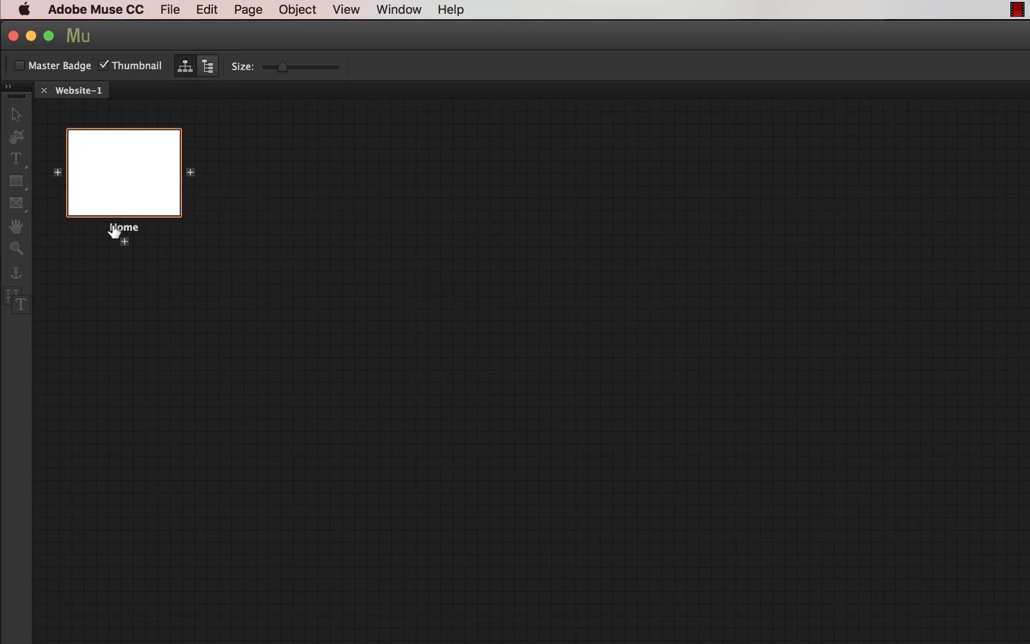
Add pages named Product, About Us and Contact Us beside Home in the plan
left_click(190, 173)
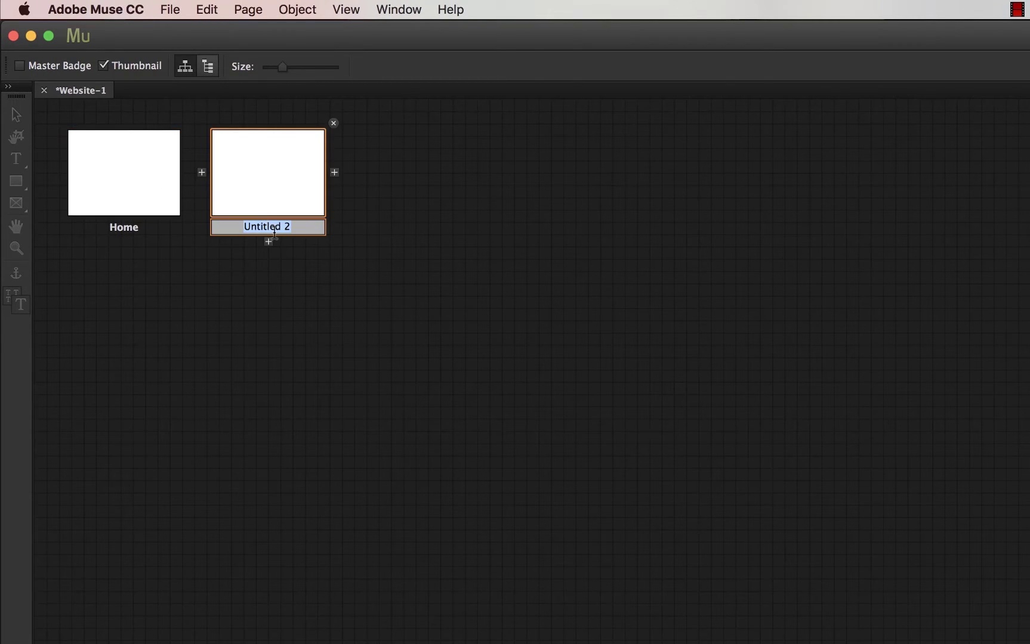
type("Product")
key("BackSpace")
key("Return")
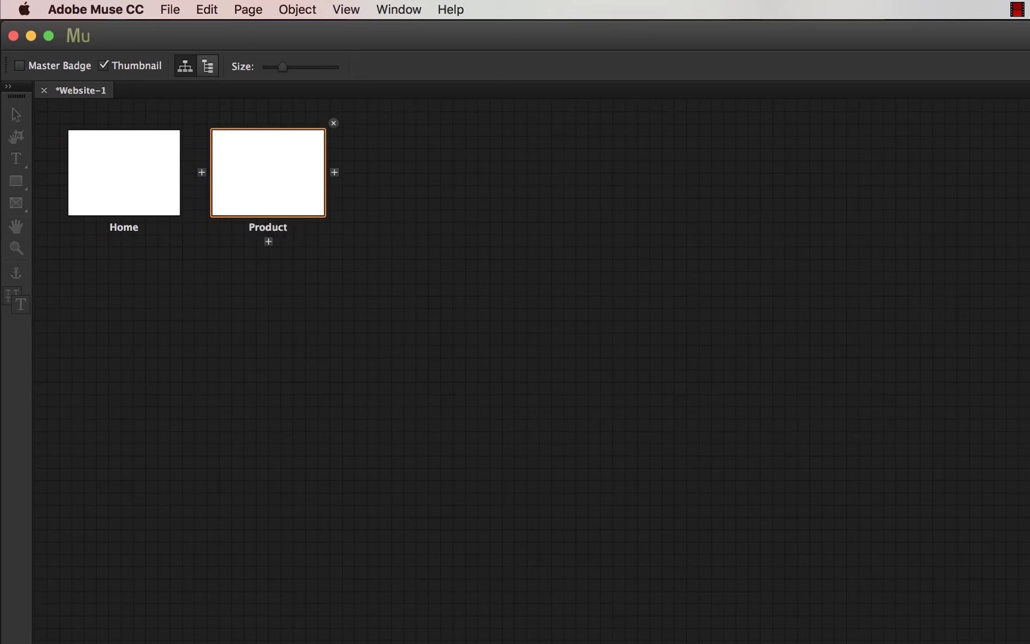
left_click(334, 173)
type("About Us")
key("Return")
left_click(666, 186)
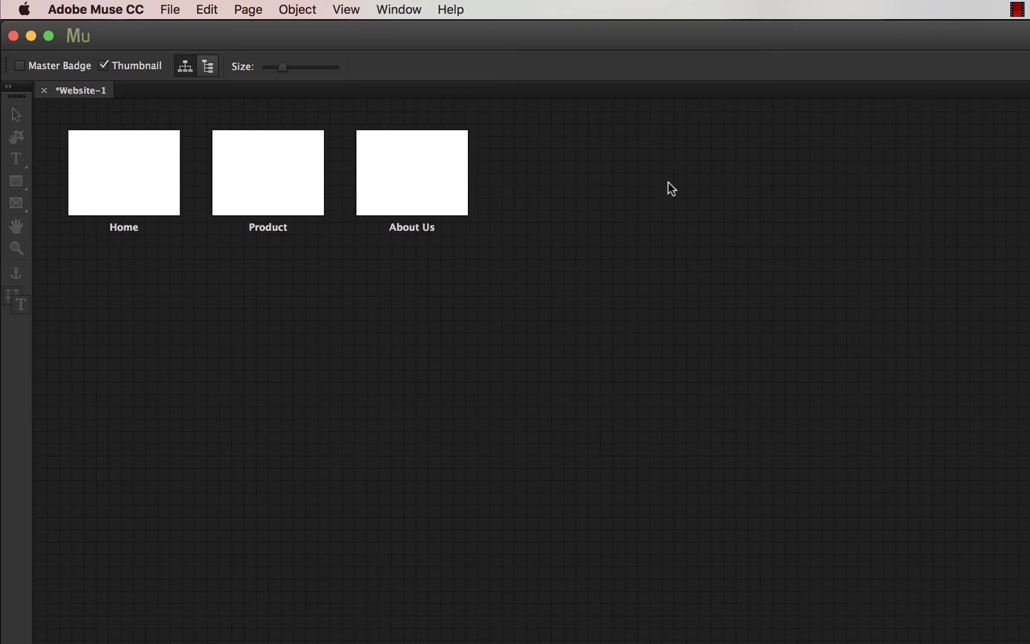
left_click(476, 173)
type("Contact Us")
key("Return")
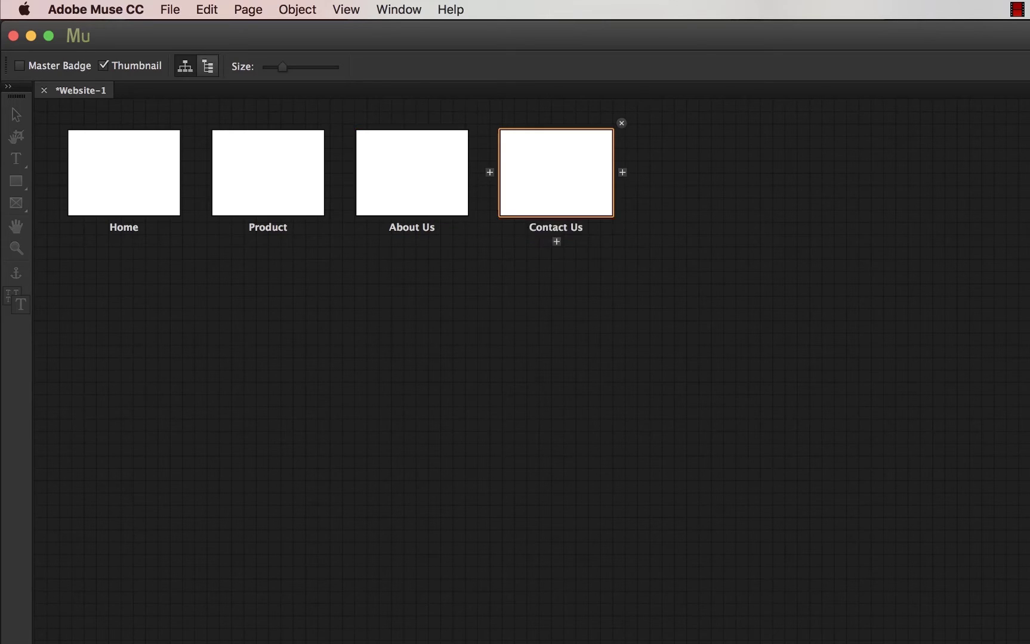
Add a child page named 'Product A' under Product
left_click(269, 242)
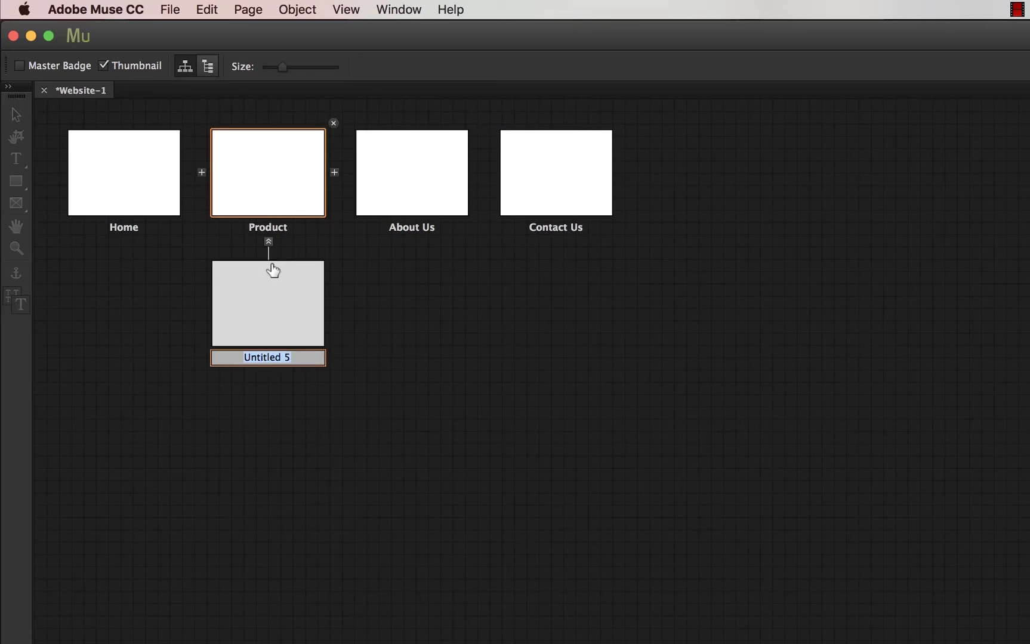
type("Prodcu")
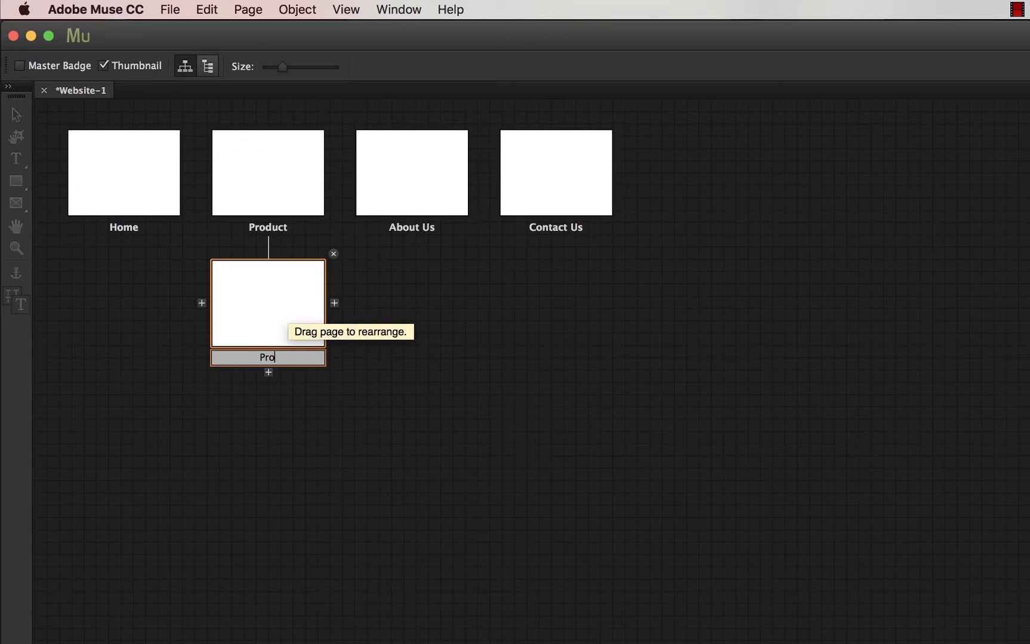
key("BackSpace")
key("BackSpace")
type("uct A")
key("Return")
key("super+c")
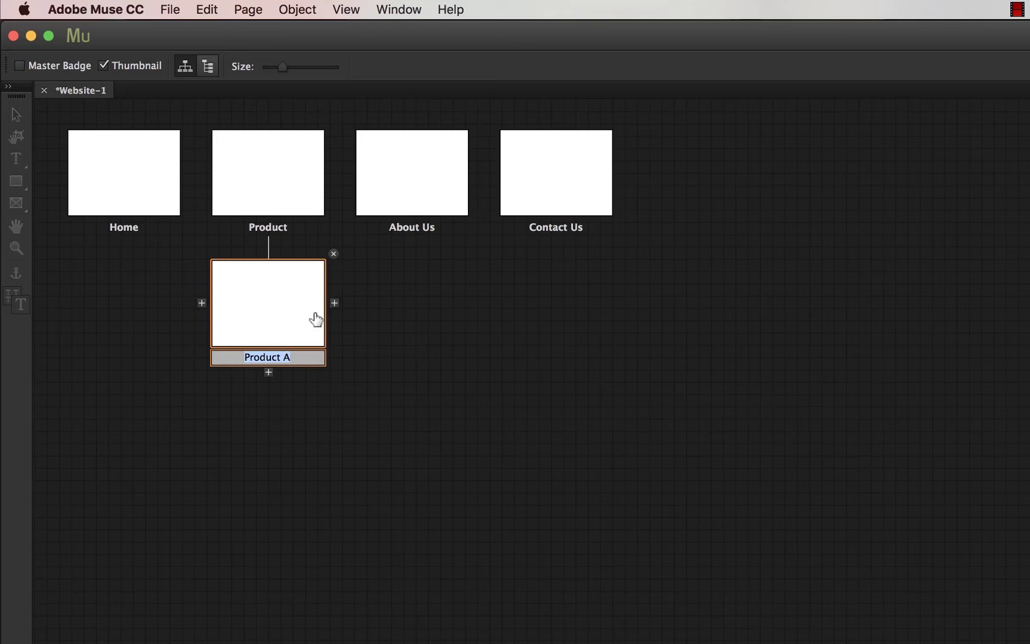
Add sibling subpages 'Product B' and 'Product C', and move About Us right after Home
left_click(335, 303)
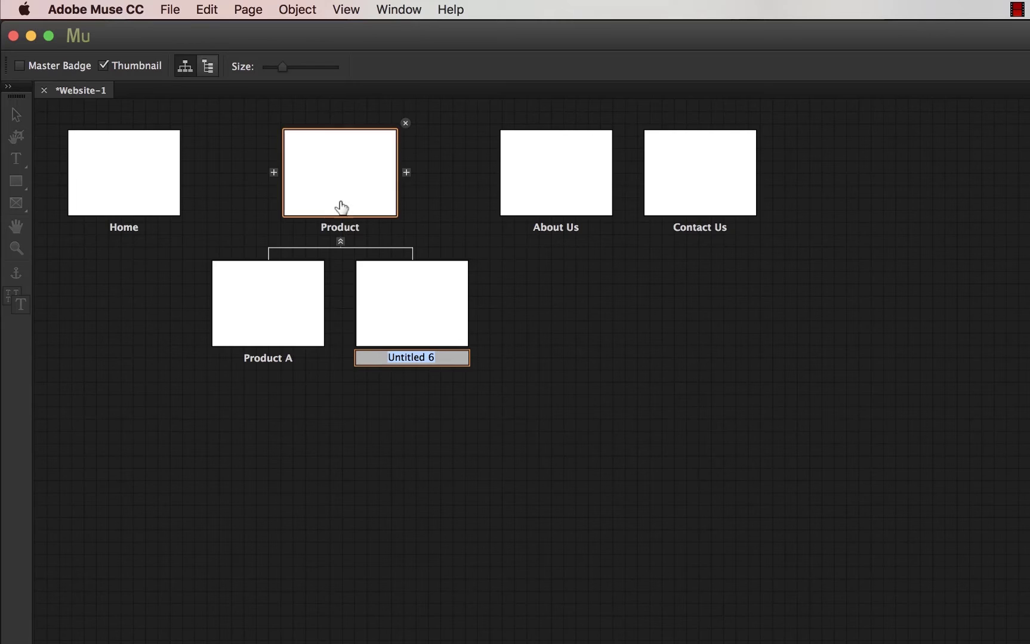
key("super+v")
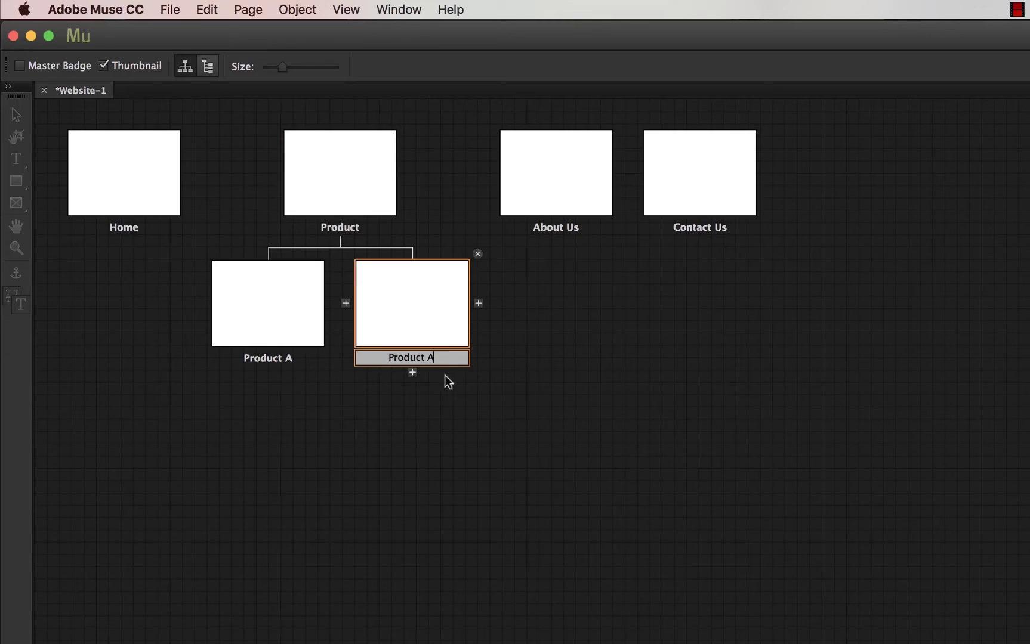
key("BackSpace")
type("B")
left_click(479, 303)
key("super+v")
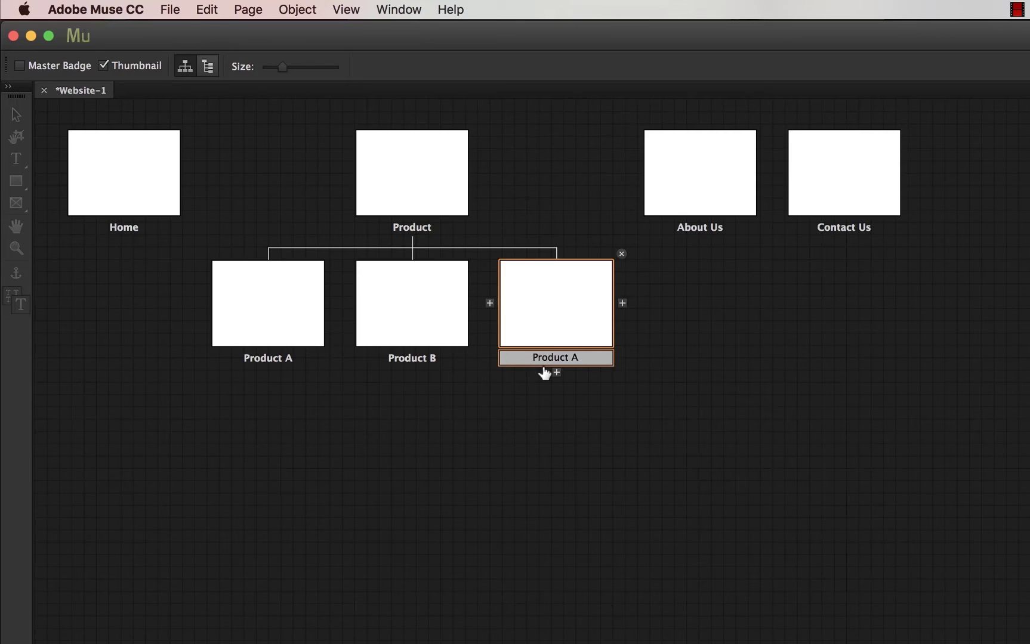
key("BackSpace")
type("C")
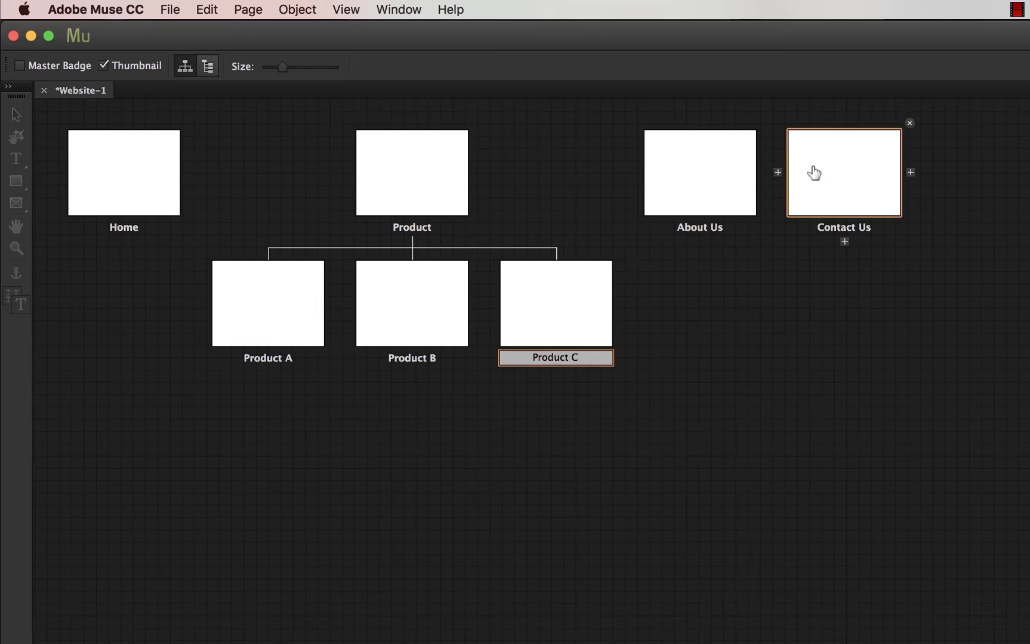
left_click_drag(697, 189, 273, 207)
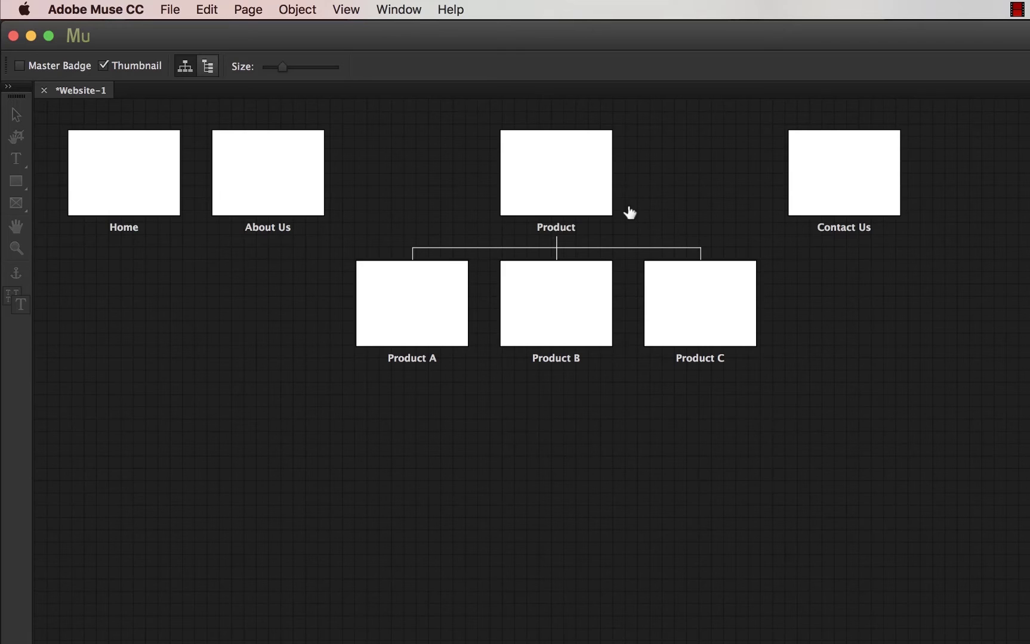
Switch the site plan to a vertical list and back to the tree layout, then resize the page thumbnails
left_click(206, 67)
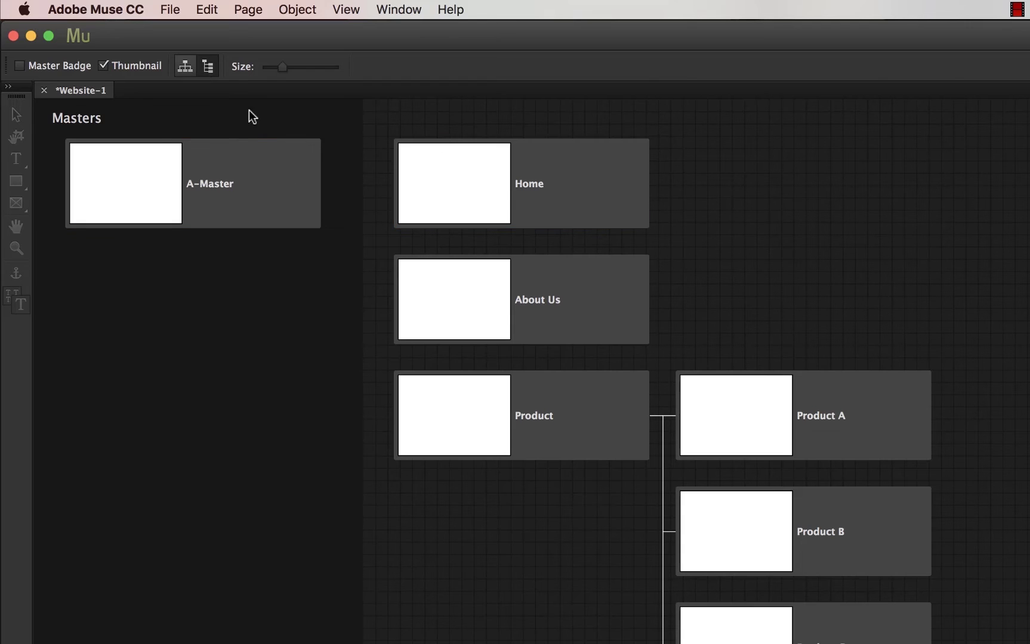
left_click(186, 67)
mouse_move(270, 68)
left_mouse_down()
mouse_move(318, 69)
mouse_move(282, 67)
left_mouse_up()
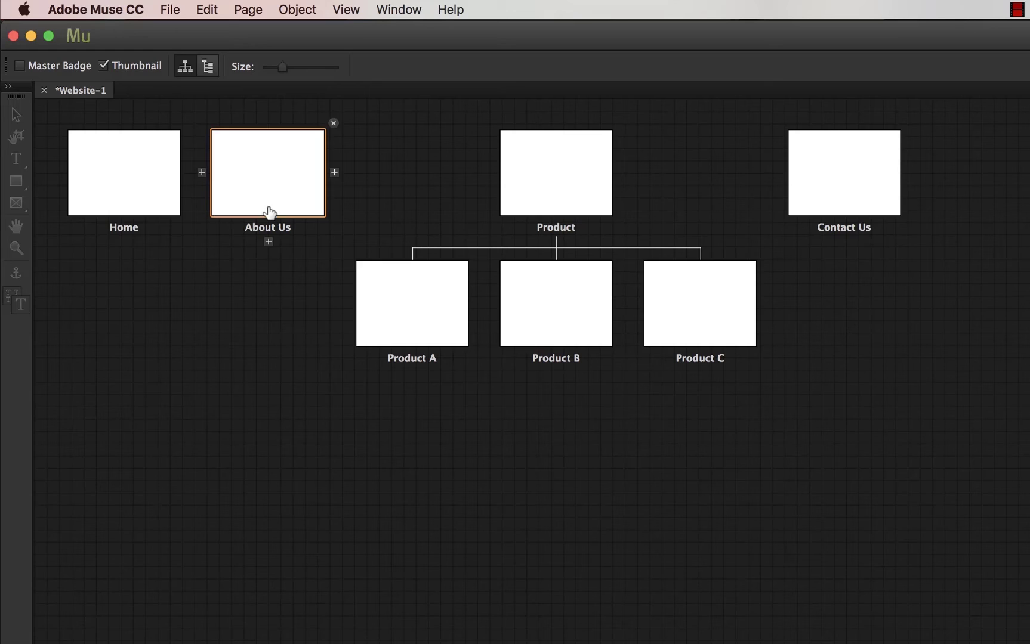
left_click(108, 9)
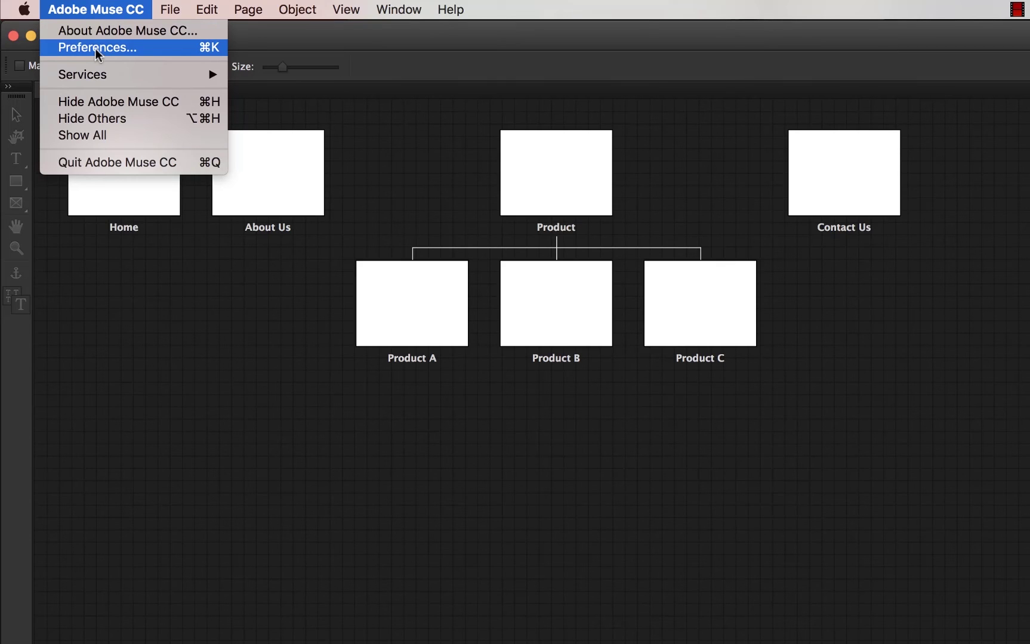
Apply the lightest Color Theme in Adobe Muse CC Preferences and confirm with OK
mouse_move(212, 11)
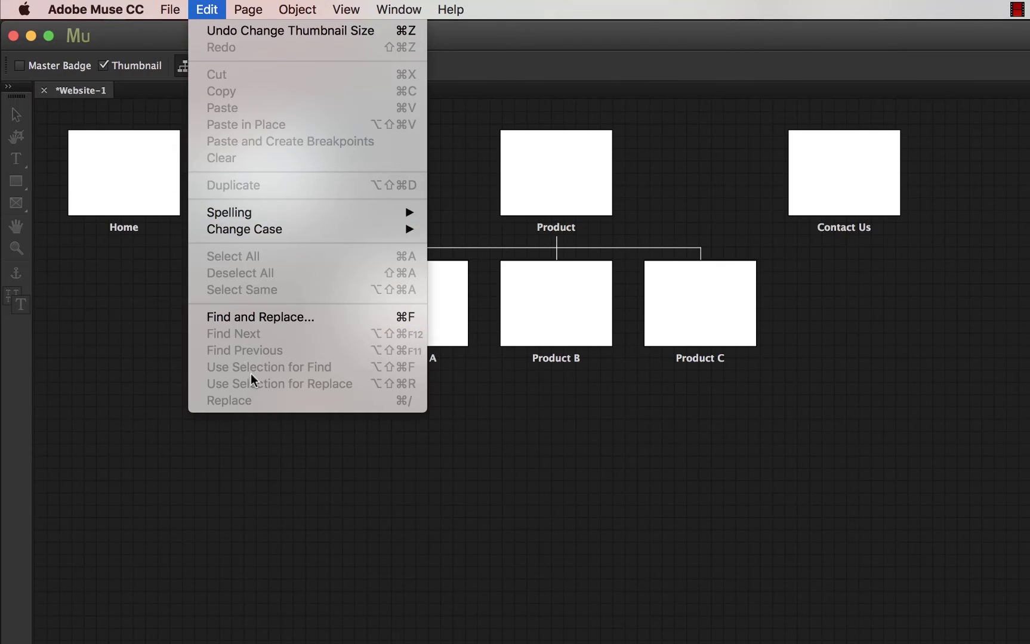
mouse_move(96, 10)
left_click(90, 49)
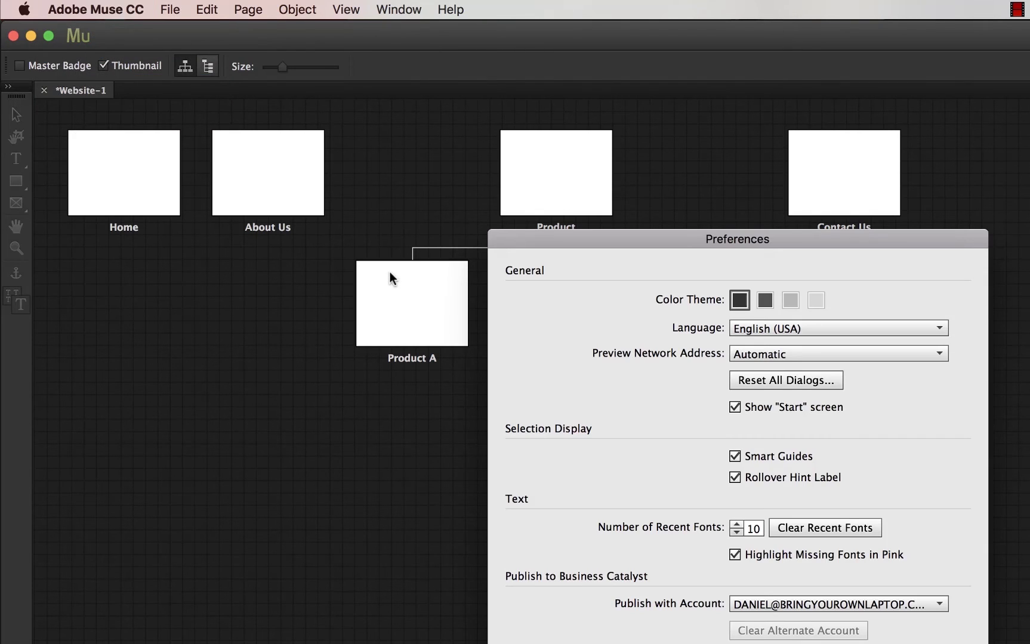
left_click(816, 301)
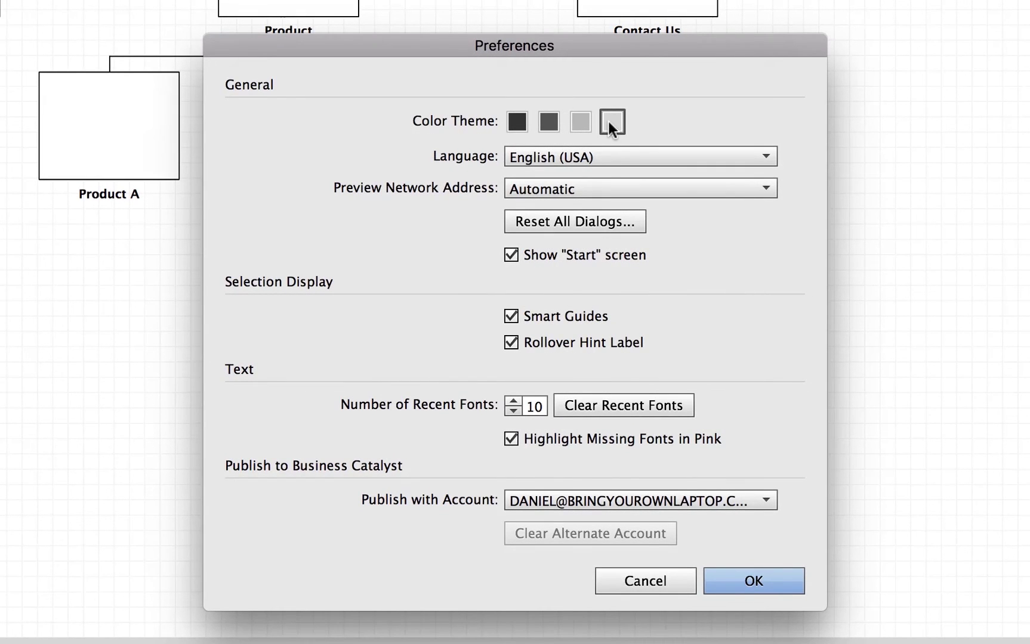
left_click(770, 577)
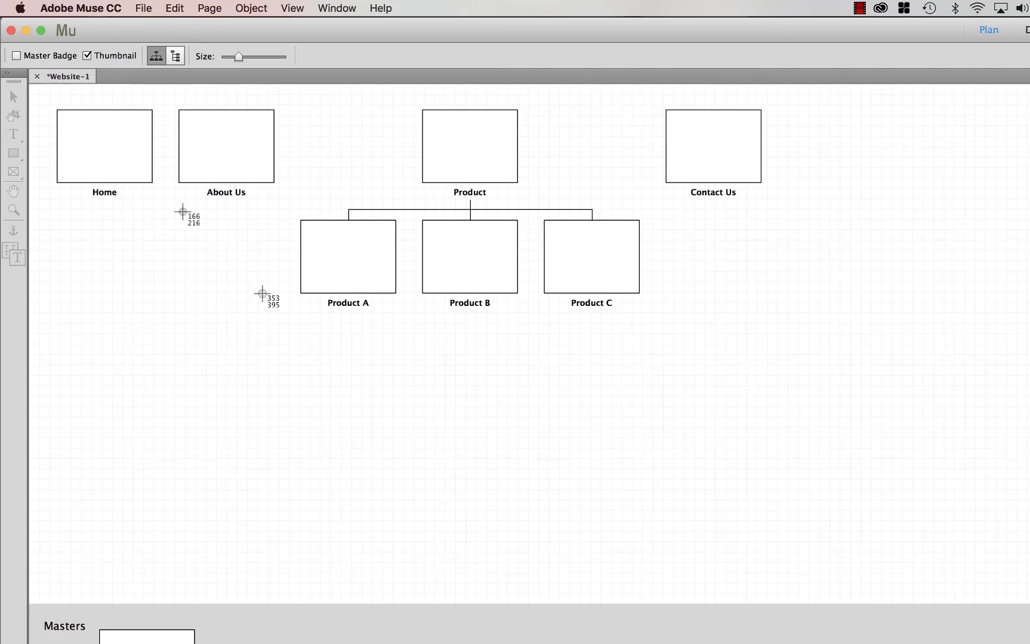
Screenshot the Muse site-map boxes, then select all and delete the old diagram in Illustrator
left_click_drag(45, 92, 873, 358)
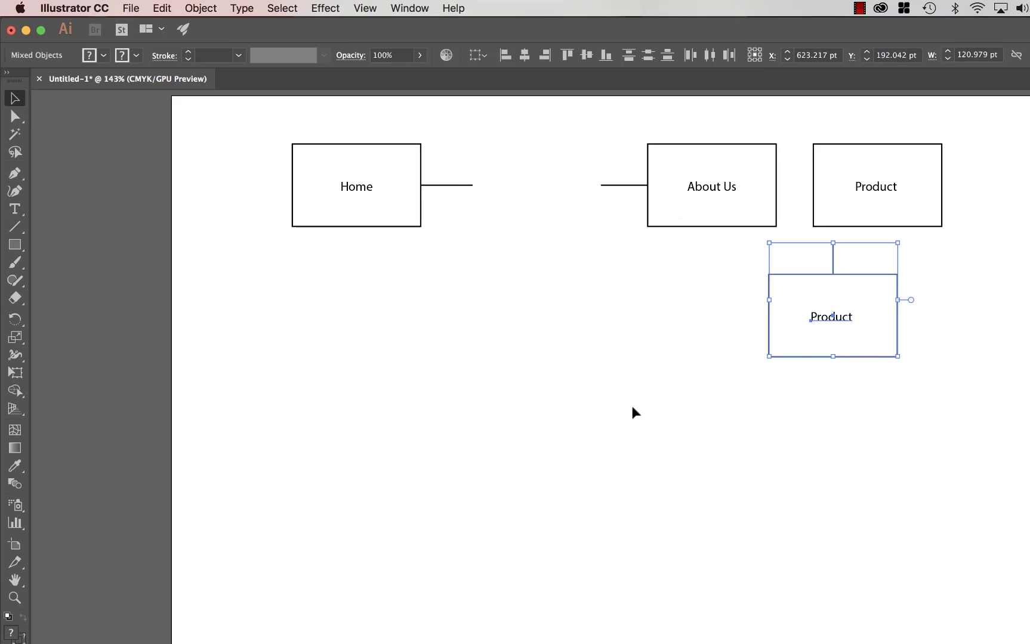
key("super+a")
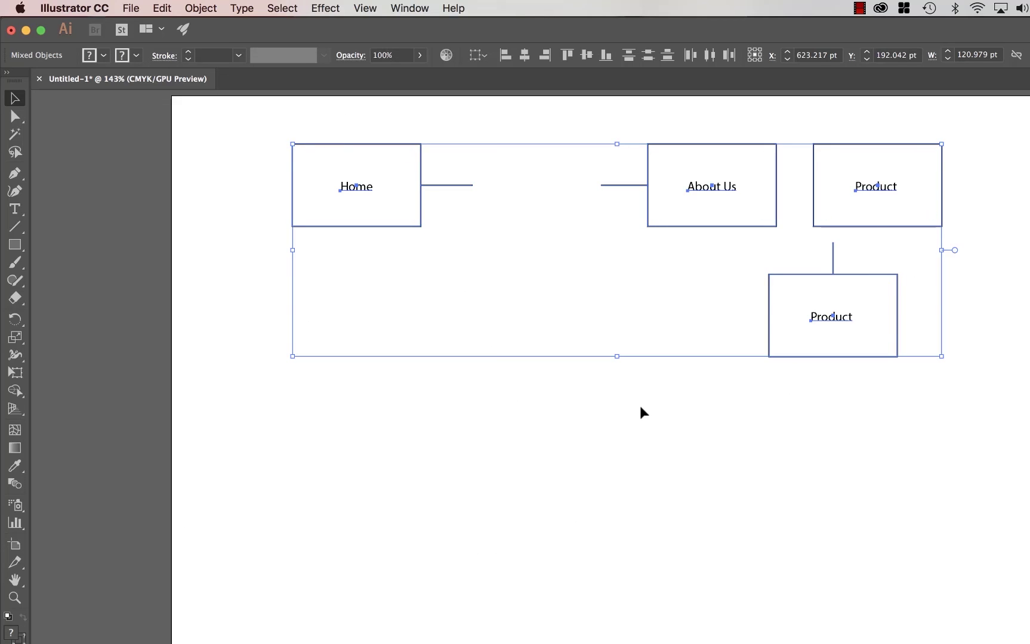
key("Delete")
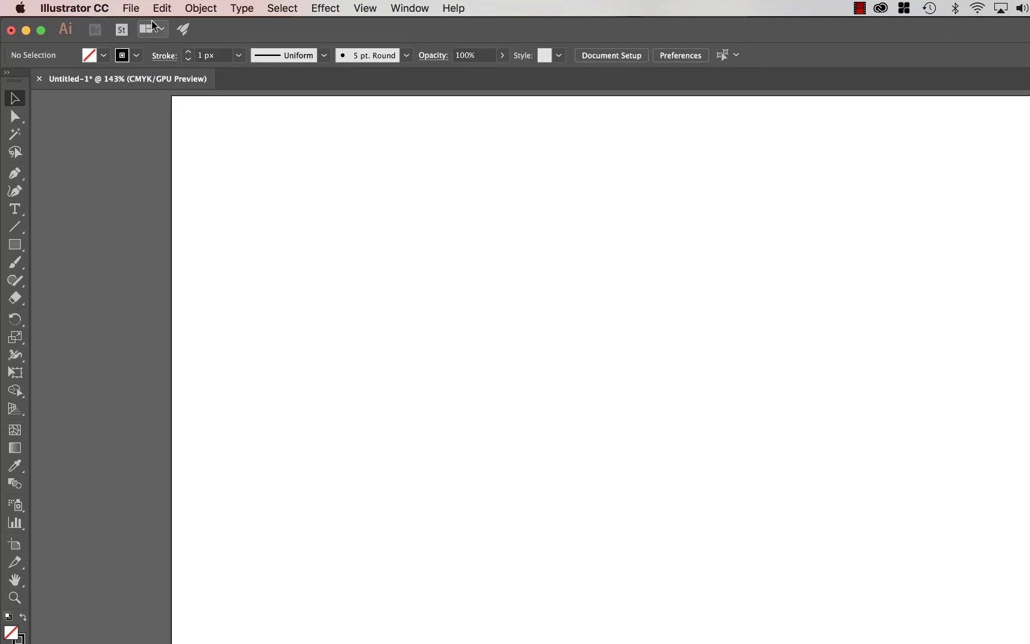
left_click(133, 8)
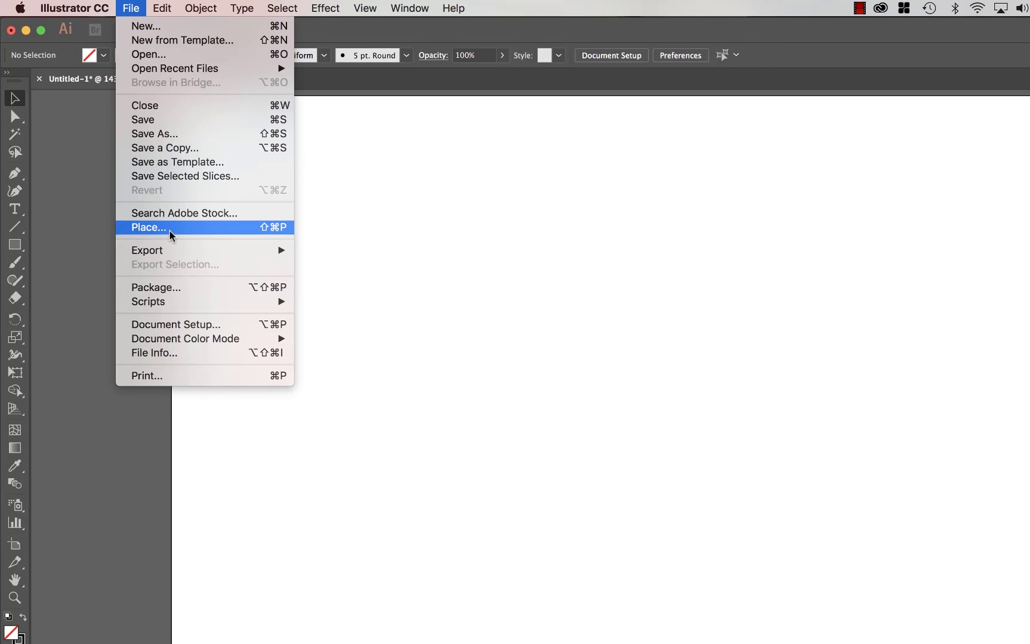
Place Screen Shot 2017-02-27 at 11.11.22 from Screenshots onto the artboard and move it toward the centre
left_click(170, 230)
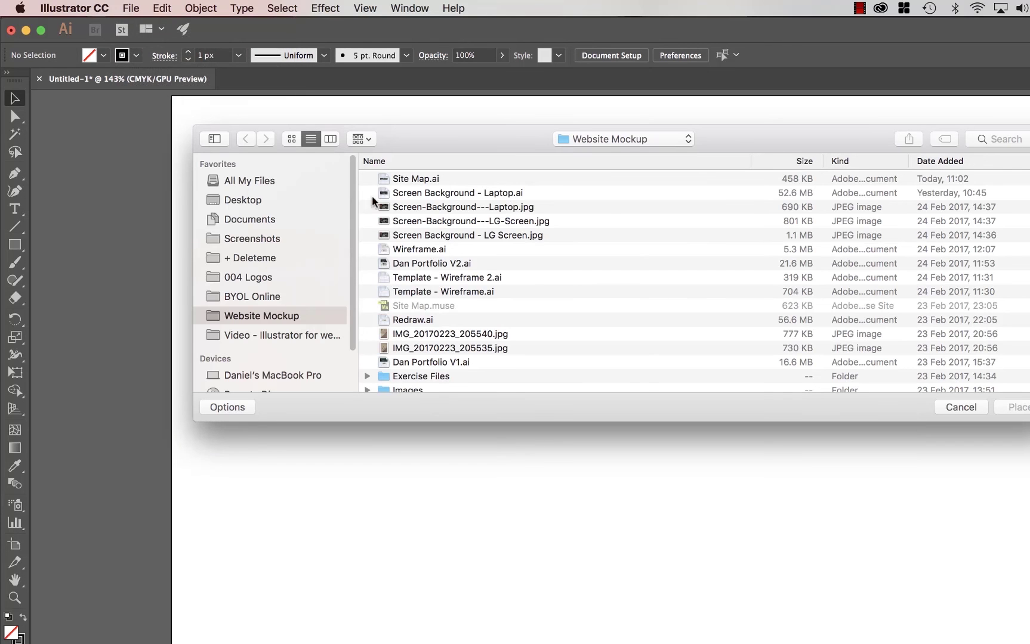
left_click(257, 238)
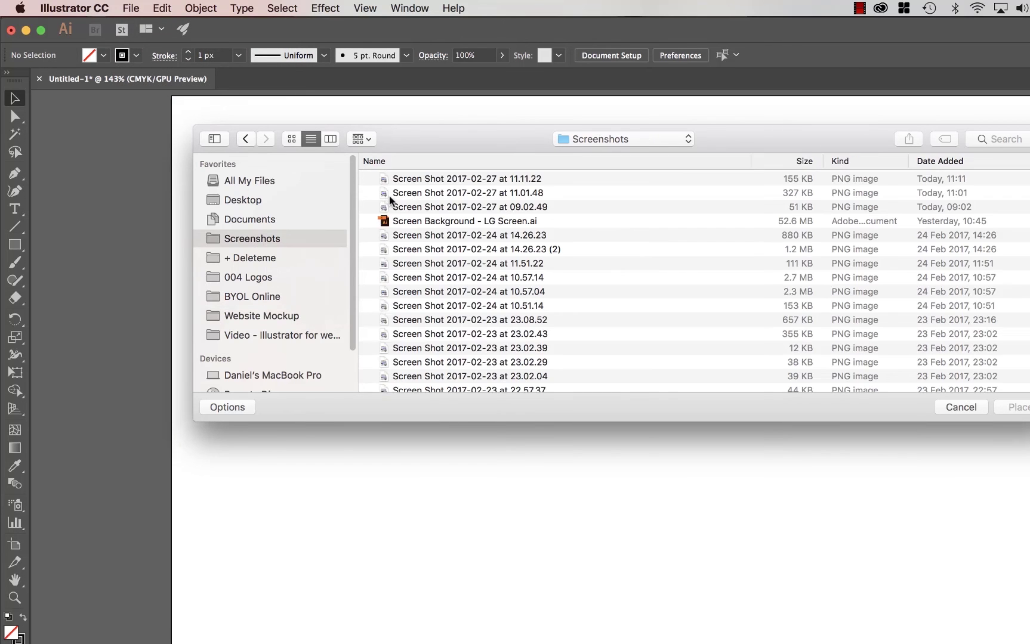
left_click(414, 179)
double_click(458, 196)
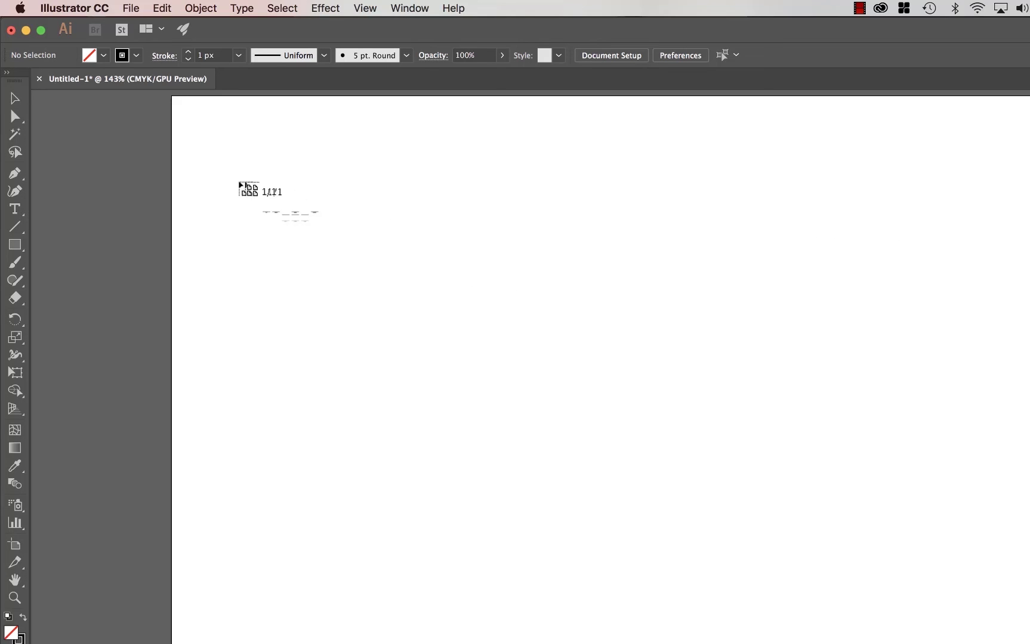
left_click_drag(540, 361, 1004, 568)
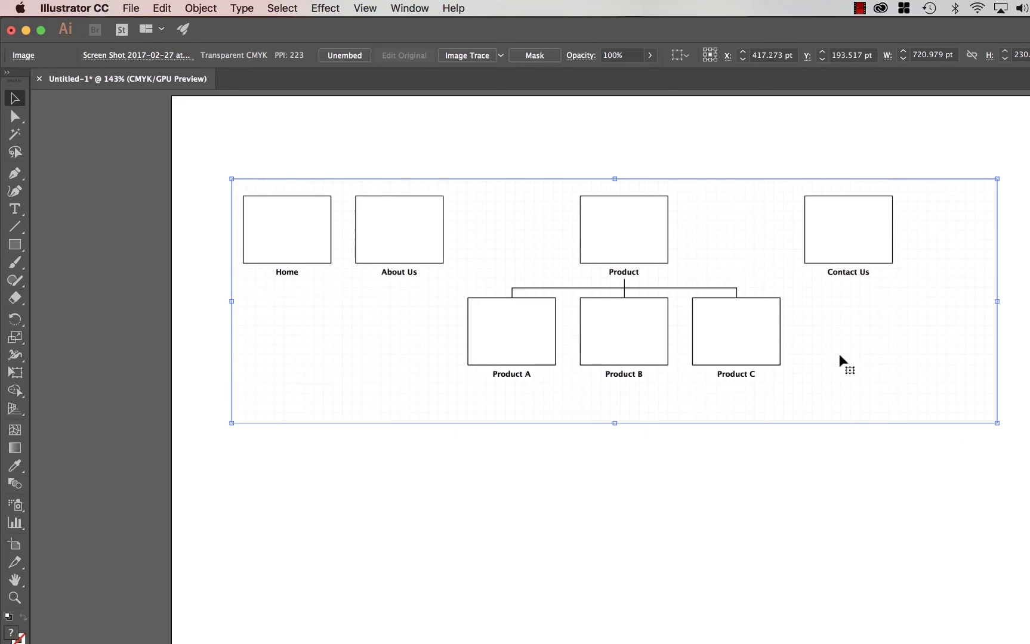
left_click_drag(857, 252, 873, 336)
left_click(538, 261)
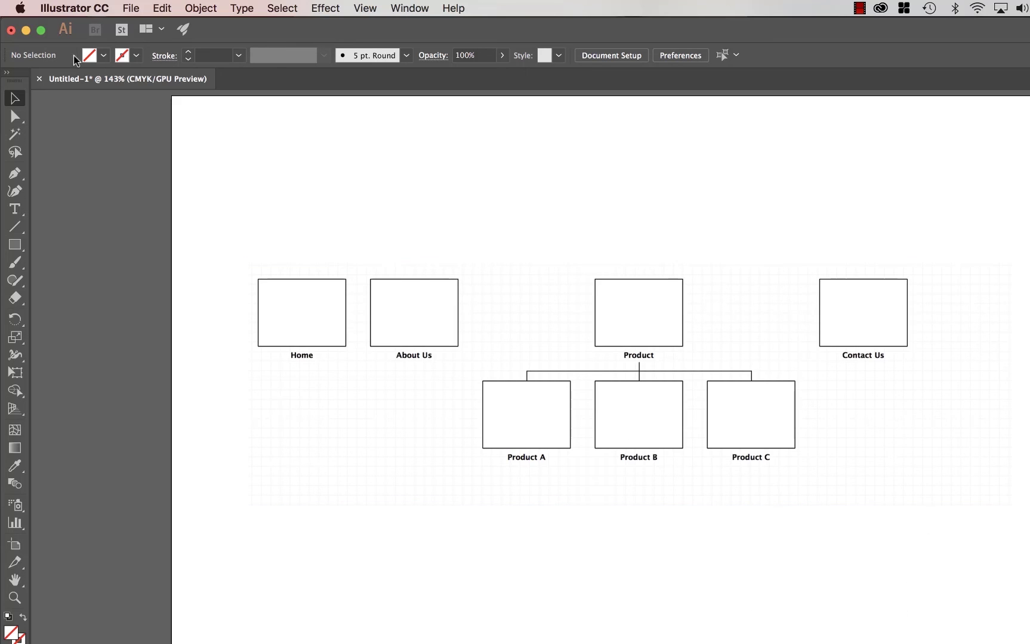
Open the recent file Site Map.ai
left_click(131, 8)
mouse_move(185, 73)
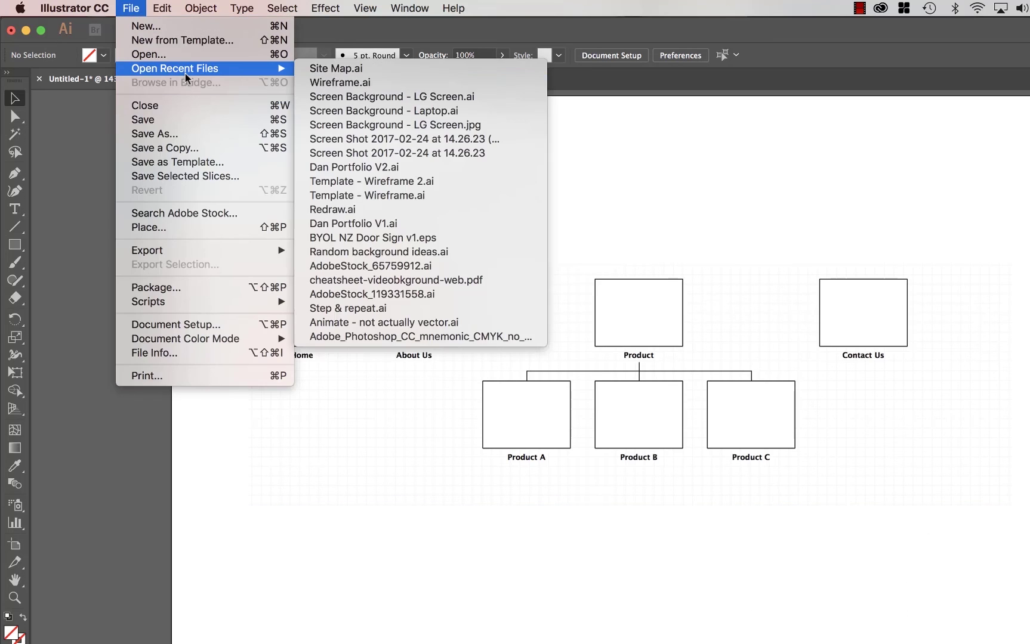
left_click(430, 71)
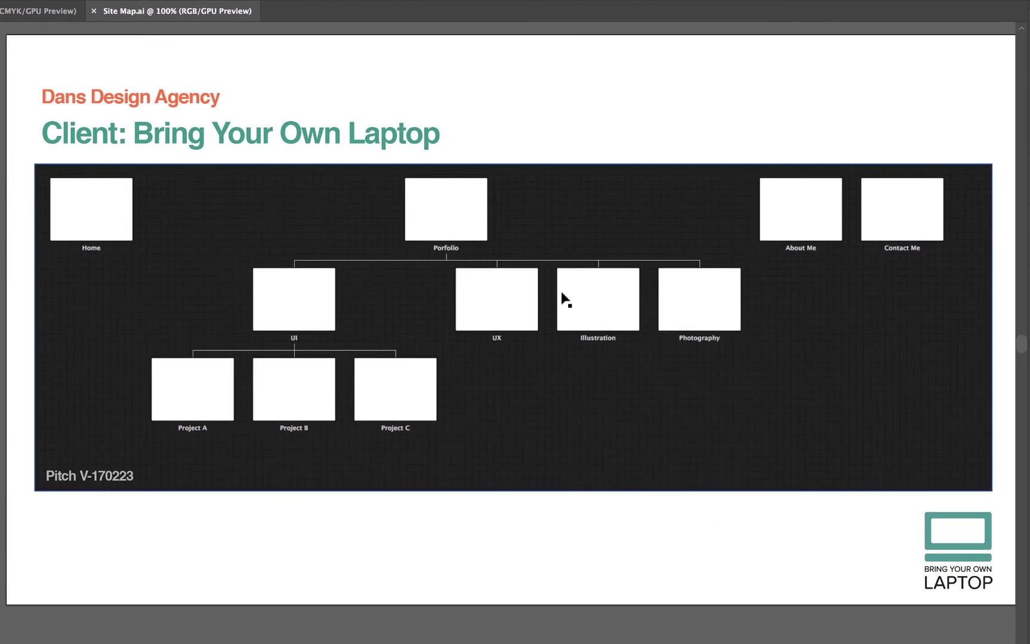
Inspect the Client headline, agency name heading and Pitch V-170223 label, then deselect
left_click(229, 142)
left_click(127, 101)
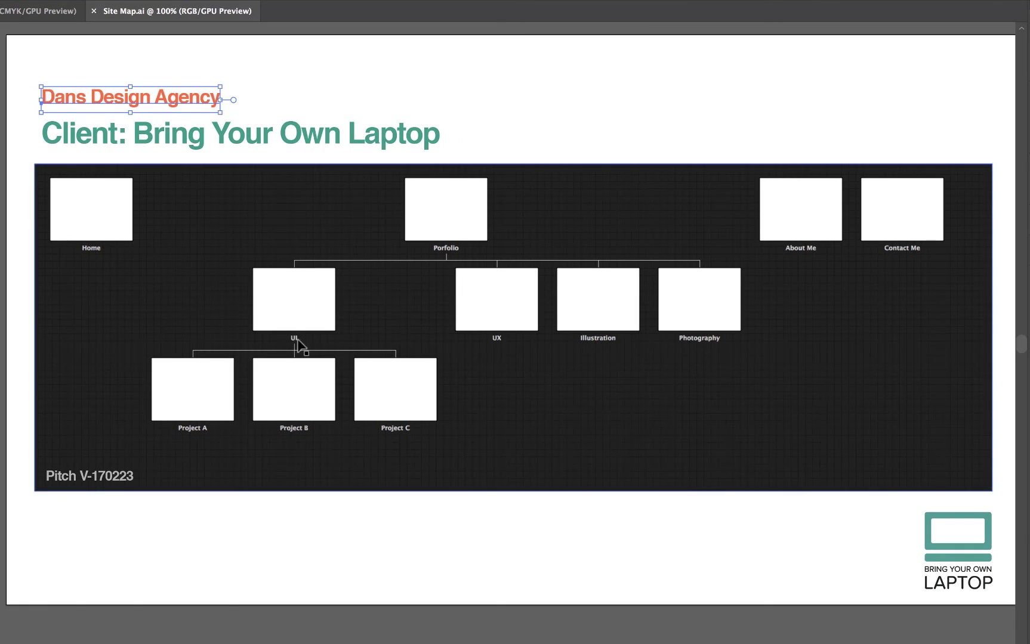
left_click(85, 480)
left_click(929, 545)
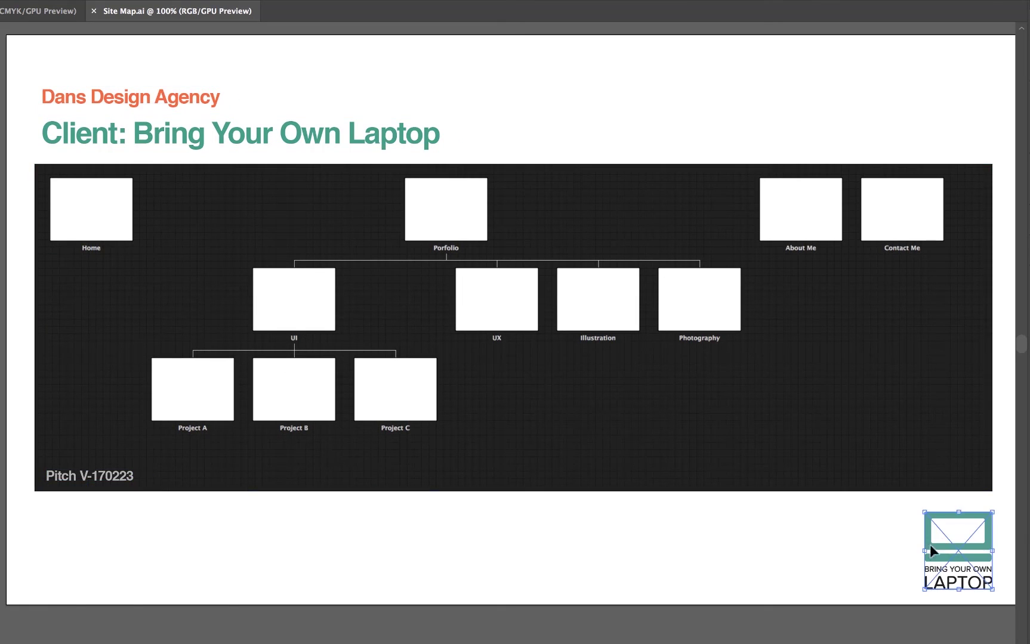